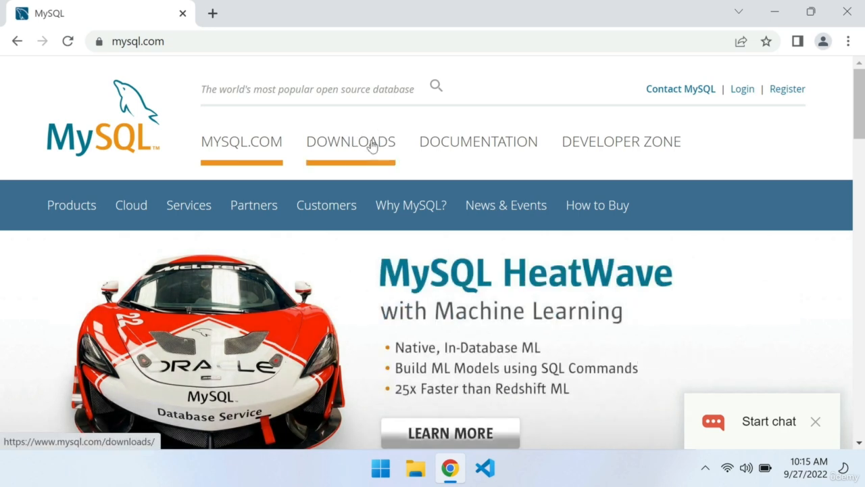
Open the MySQL Installer for Windows page among the MySQL Community (GPL) downloads
click(372, 146)
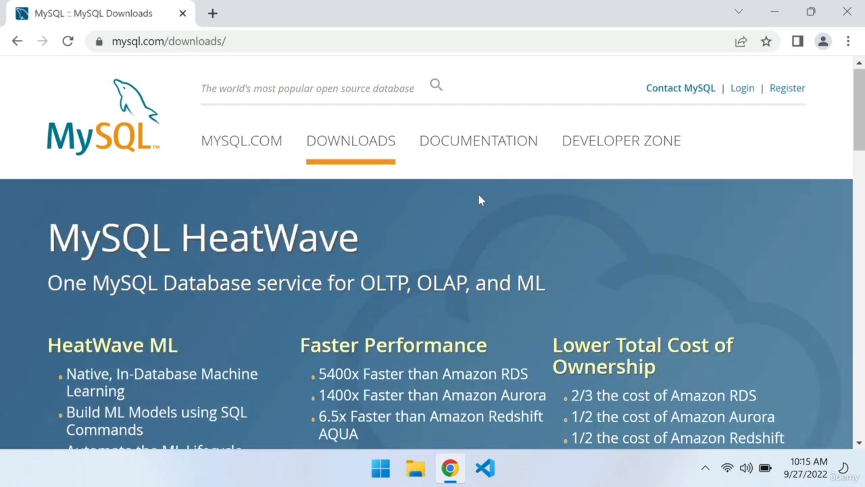
scroll(479, 200, down, 5)
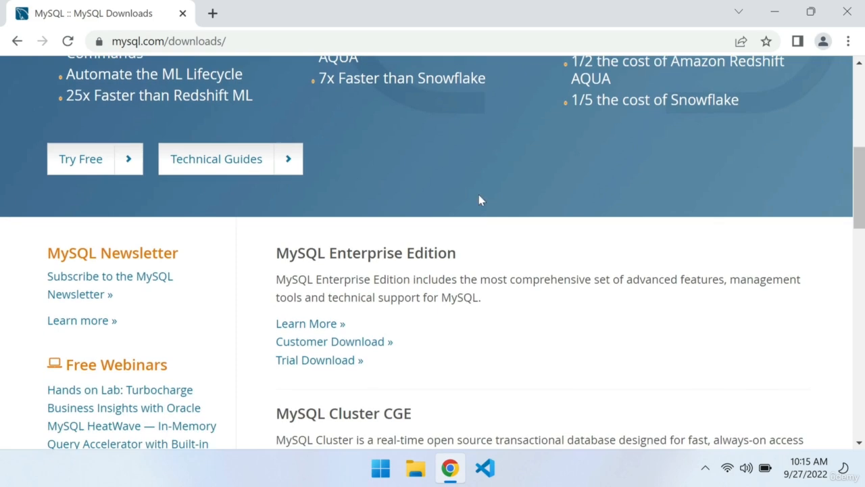
scroll(479, 200, down, 2)
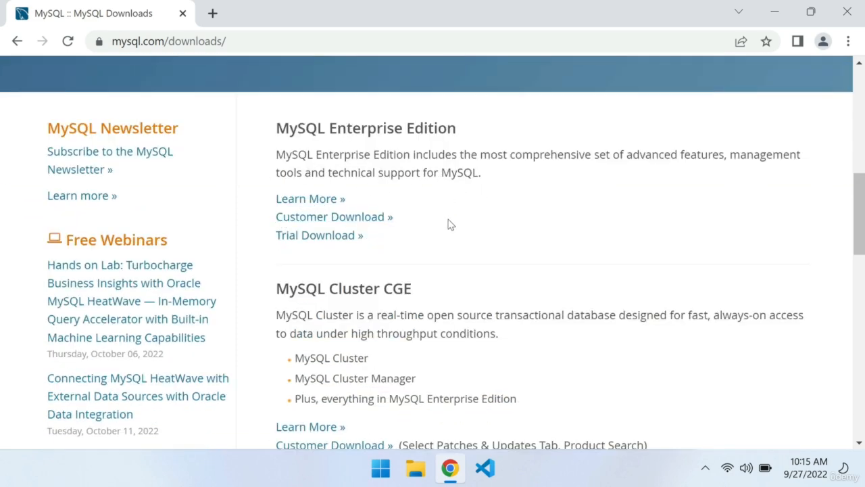
scroll(450, 225, down, 3)
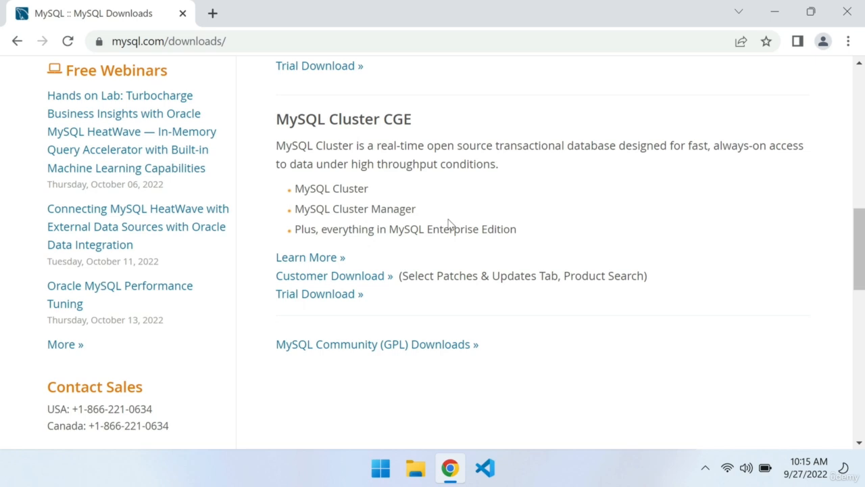
scroll(449, 224, down, 1)
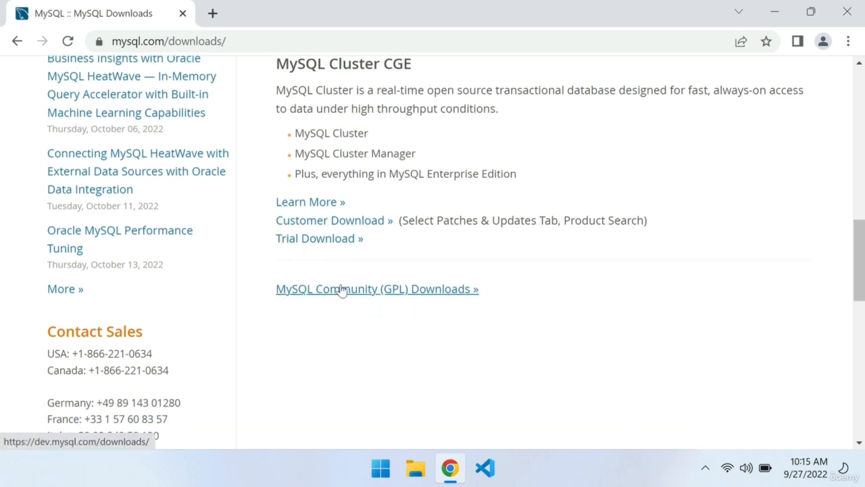
click(401, 291)
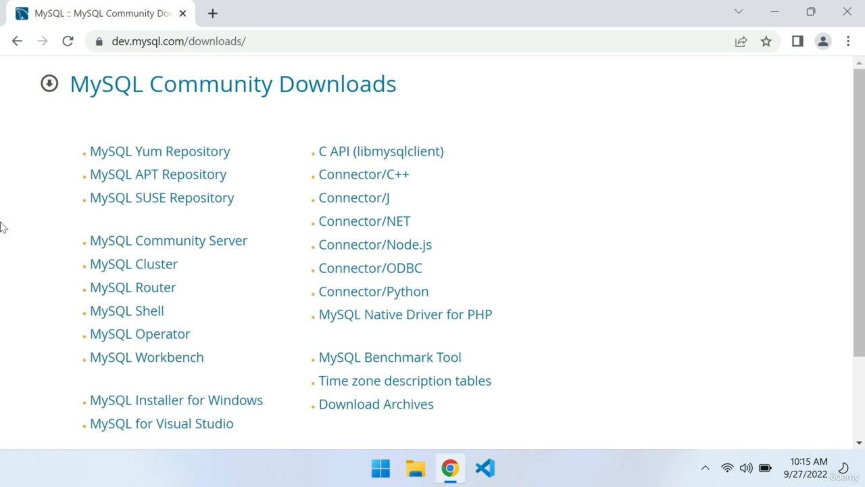
click(172, 400)
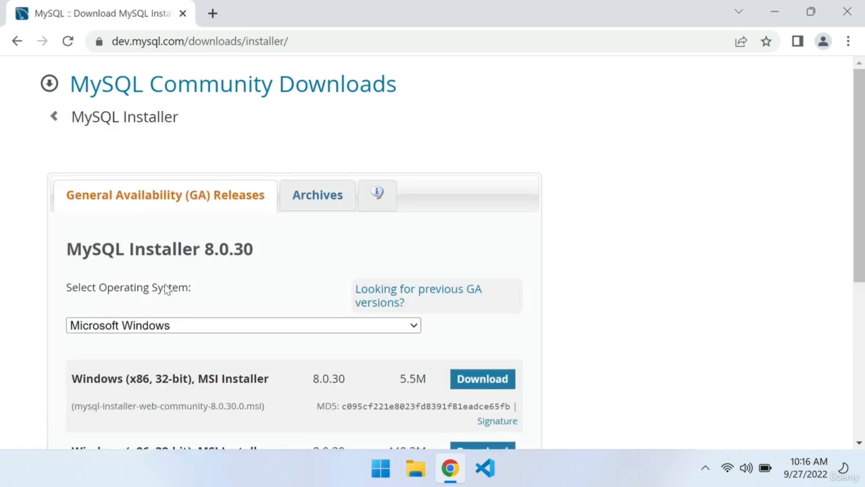
Download the 5.5M Windows (x86, 32-bit) MSI Installer 8.0.30, skipping the Oracle account login
scroll(168, 286, down, 1)
drag(93, 338, 227, 338)
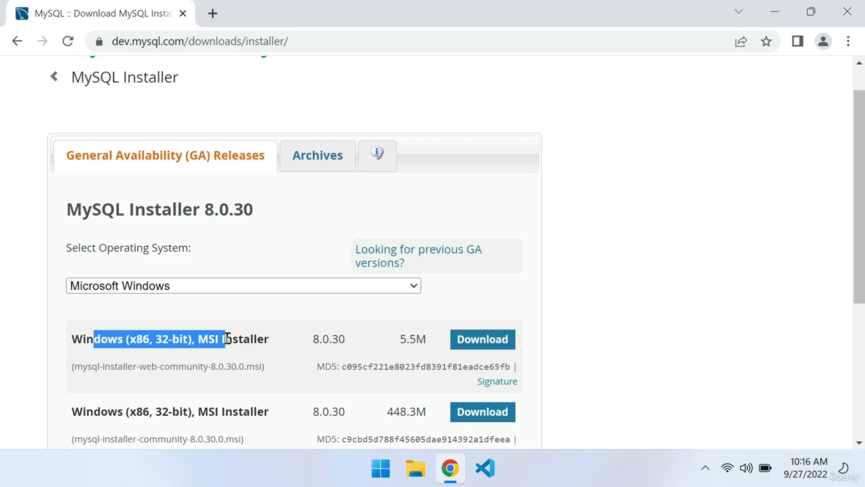
click(227, 338)
click(504, 348)
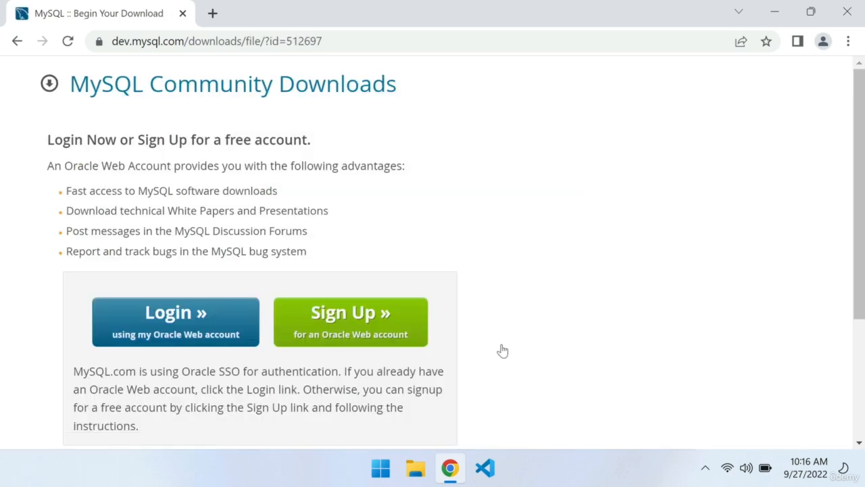
scroll(503, 351, down, 3)
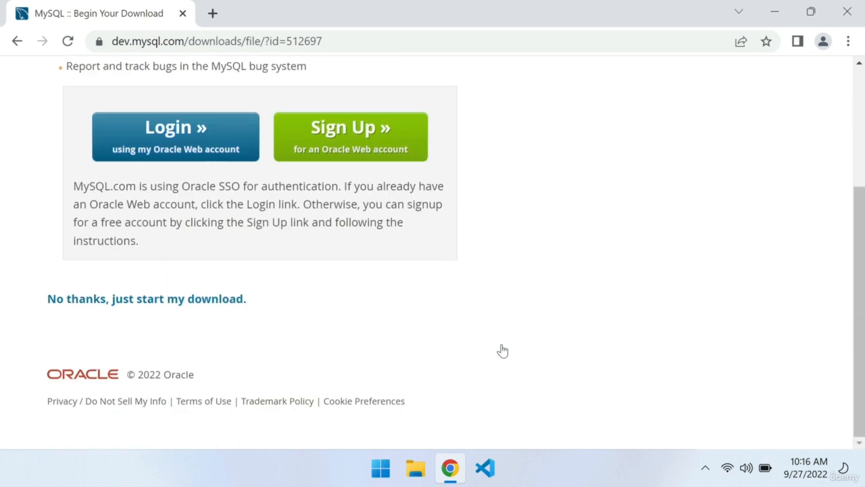
click(81, 309)
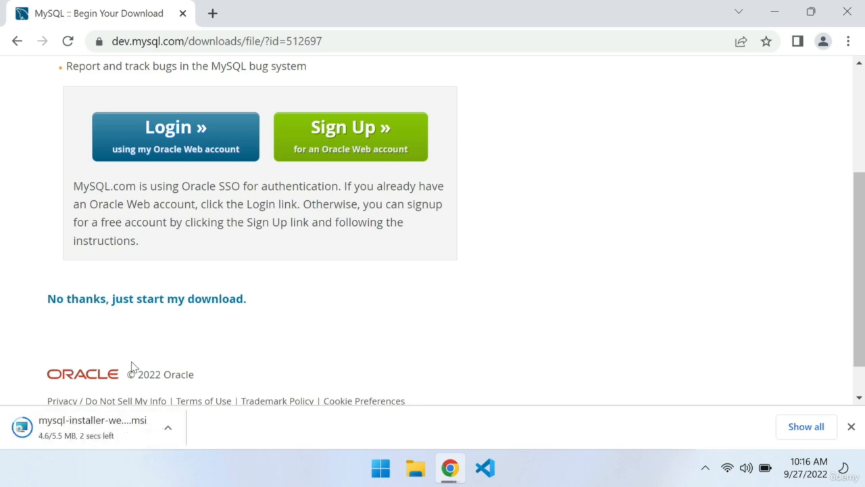
Run mysql-installer-web-community-8.0.30.0 from the Downloads folder in File Explorer and allow it and MySQLInstallerLauncher.exe to make changes
key(super+e)
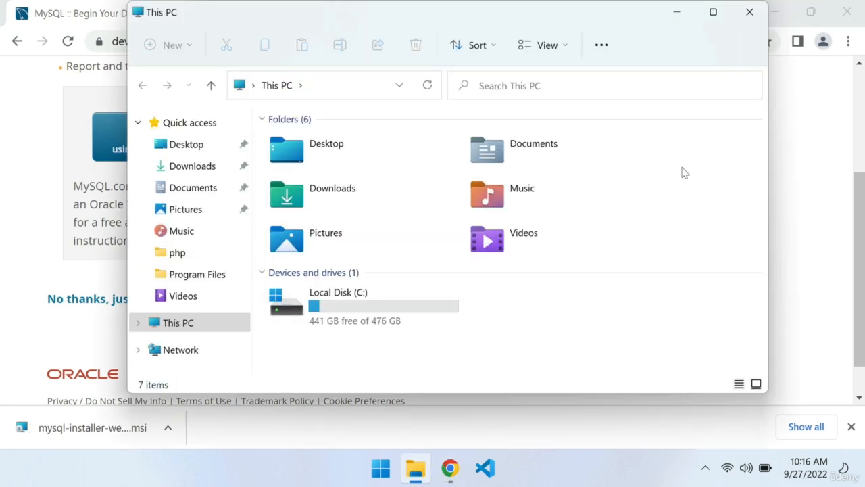
double_click(313, 199)
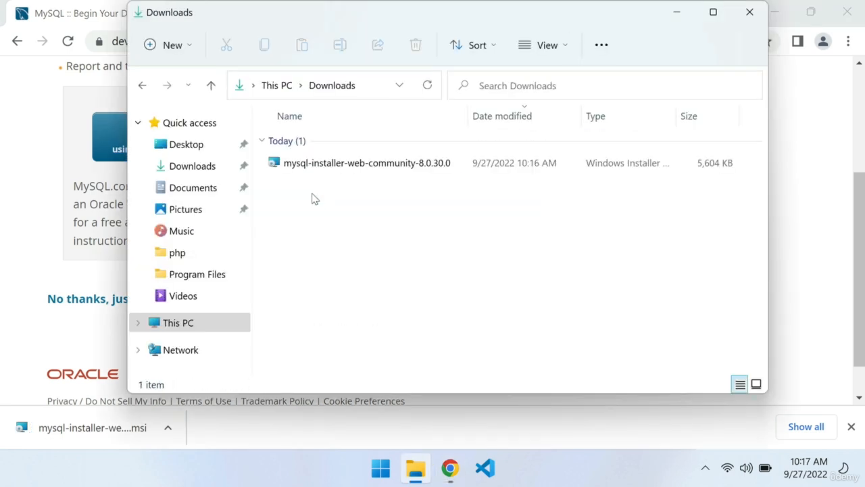
mouse_move(334, 174)
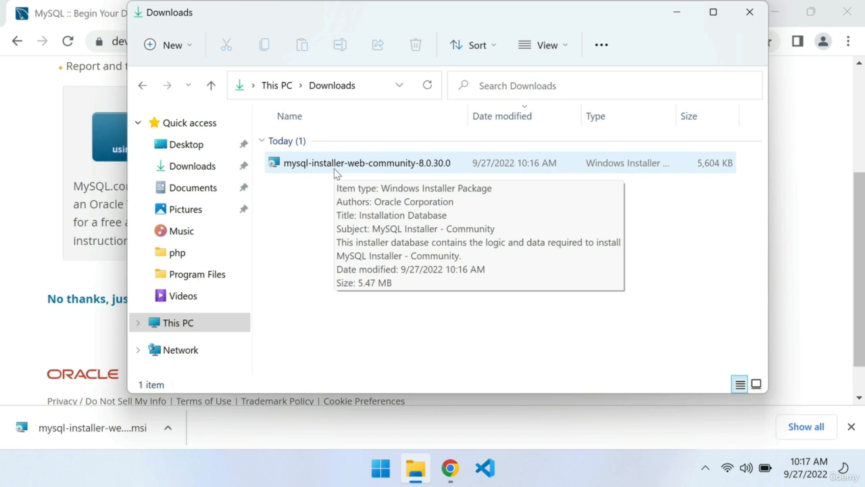
double_click(297, 168)
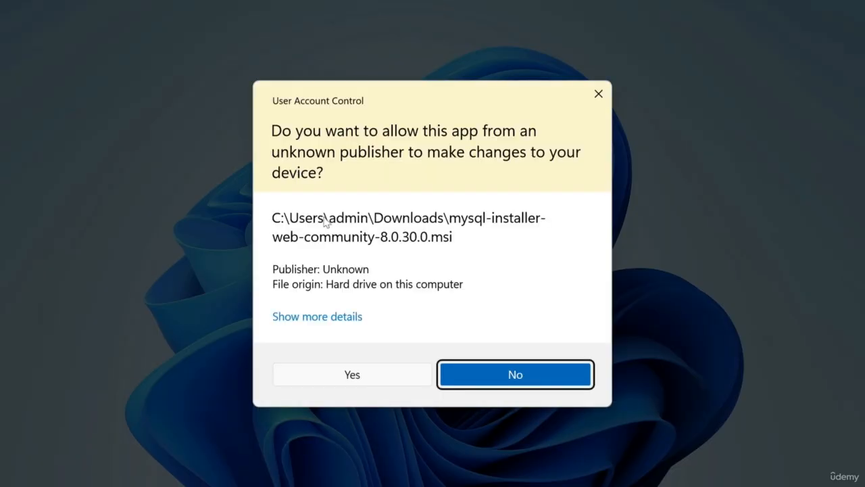
click(327, 382)
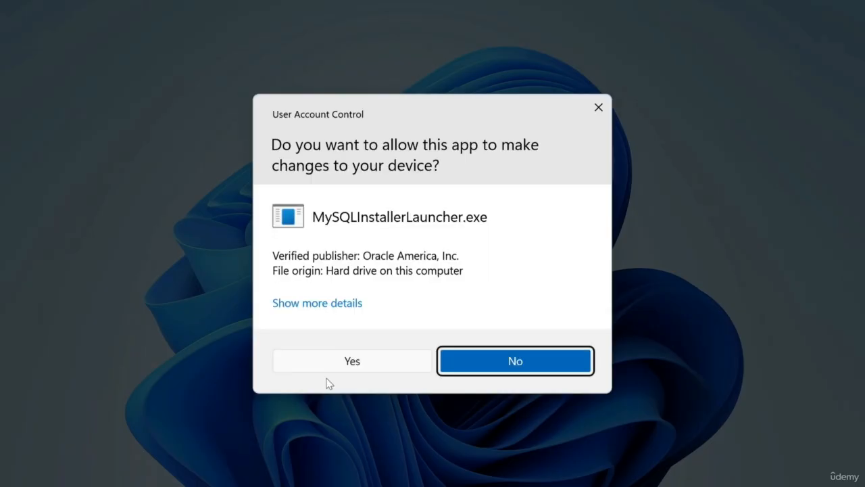
click(324, 364)
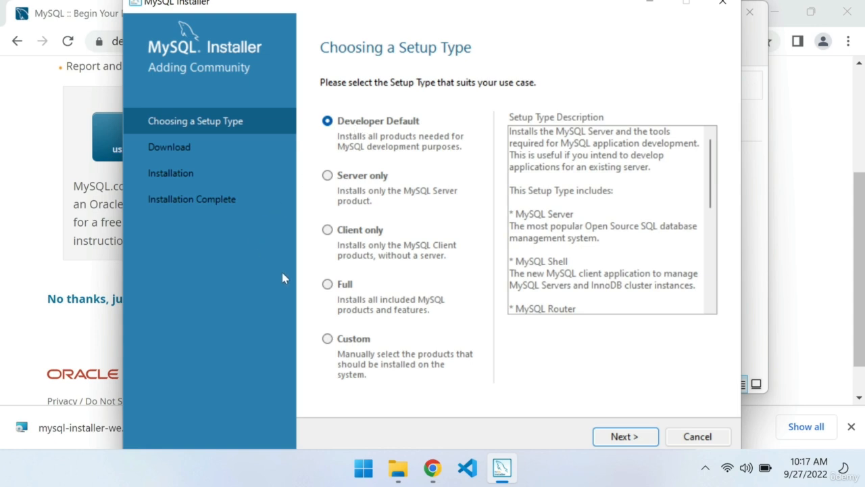
Choose the Custom setup type and add MySQL Server 8.0.30 - X64 to the products to be installed
click(350, 341)
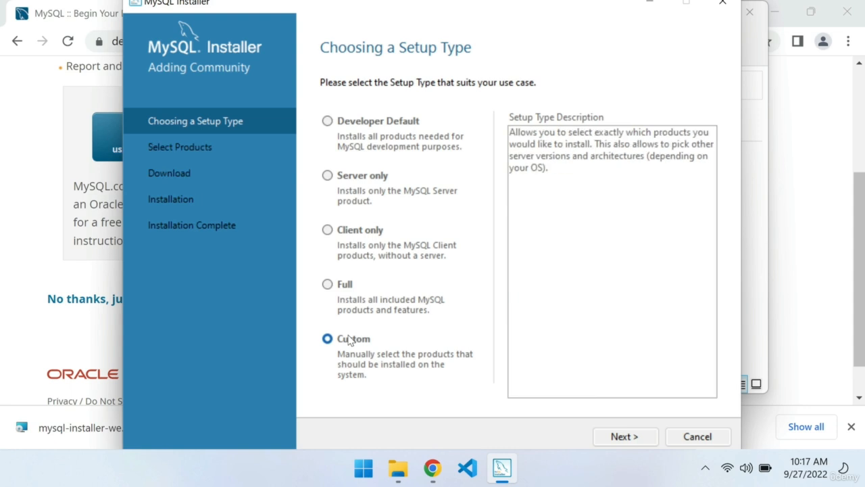
click(612, 437)
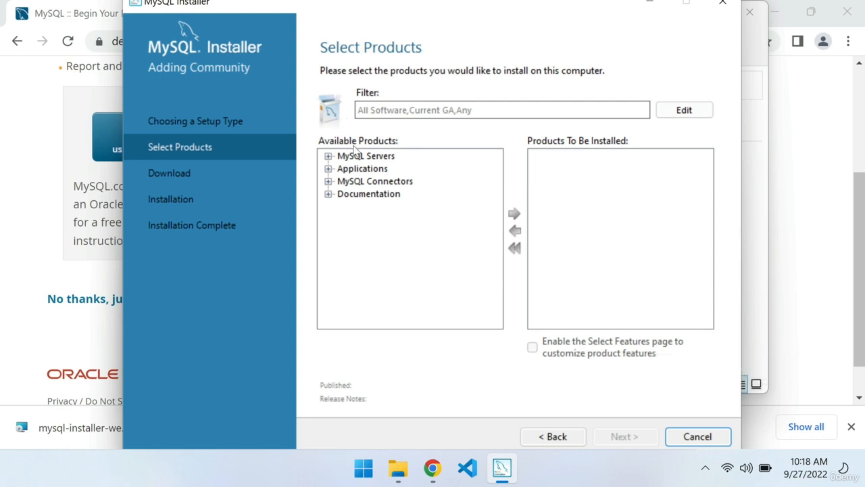
click(329, 157)
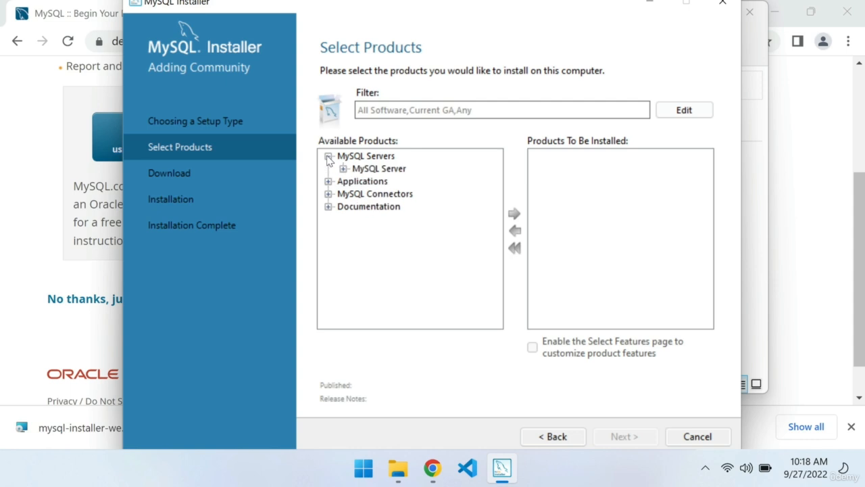
click(343, 169)
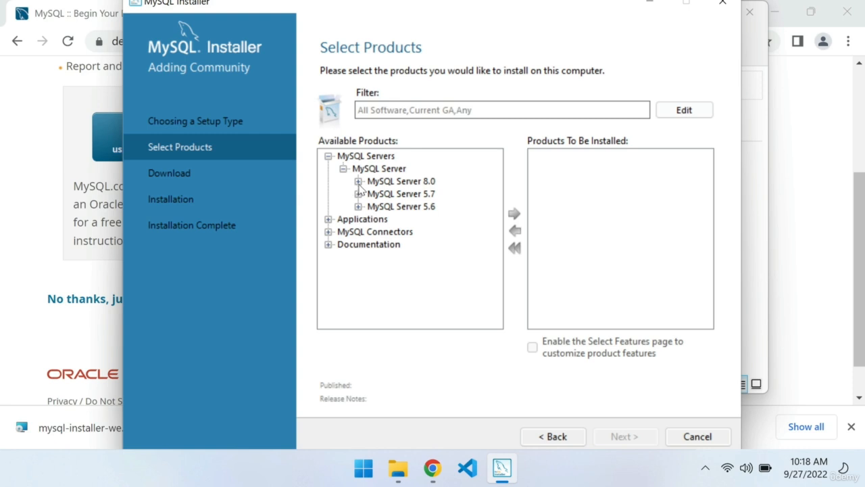
click(358, 181)
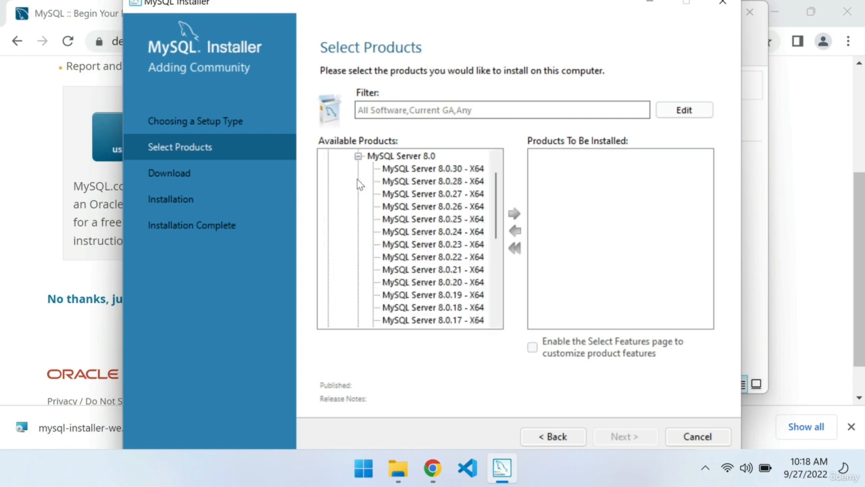
click(434, 170)
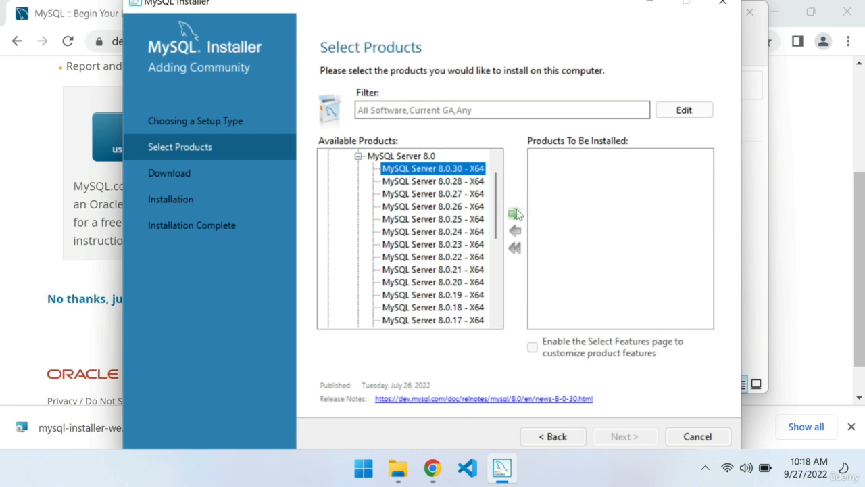
click(515, 214)
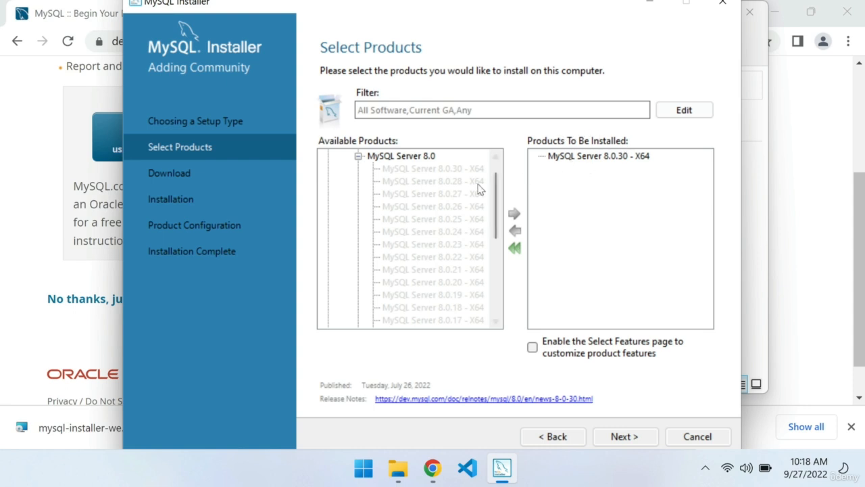
Add MySQL Workbench 8.0.30 - X64 from the Applications category to the products to be installed
click(423, 207)
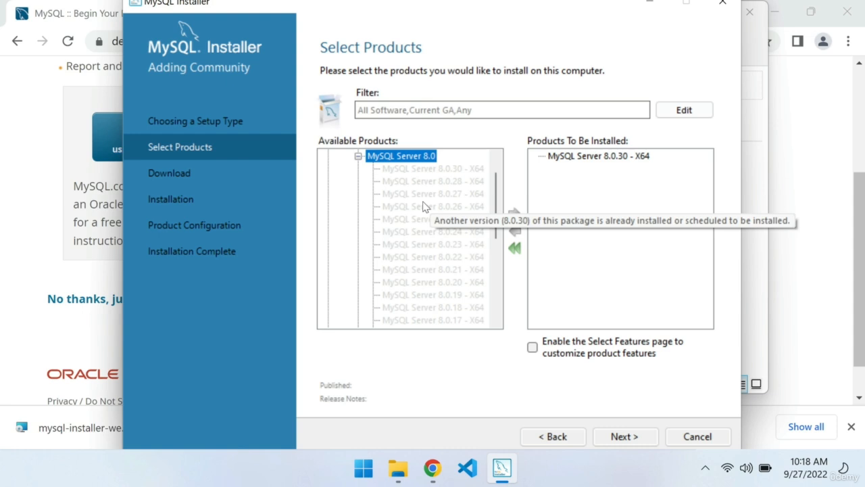
scroll(423, 207, up, 1)
click(328, 156)
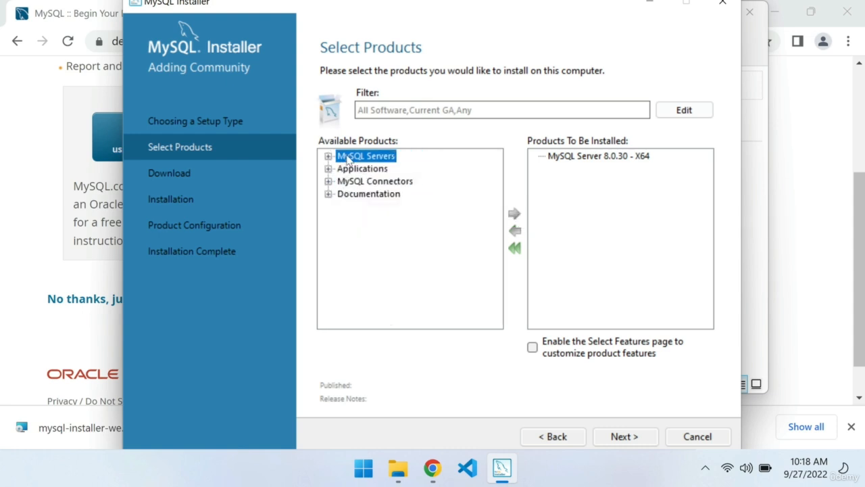
click(338, 170)
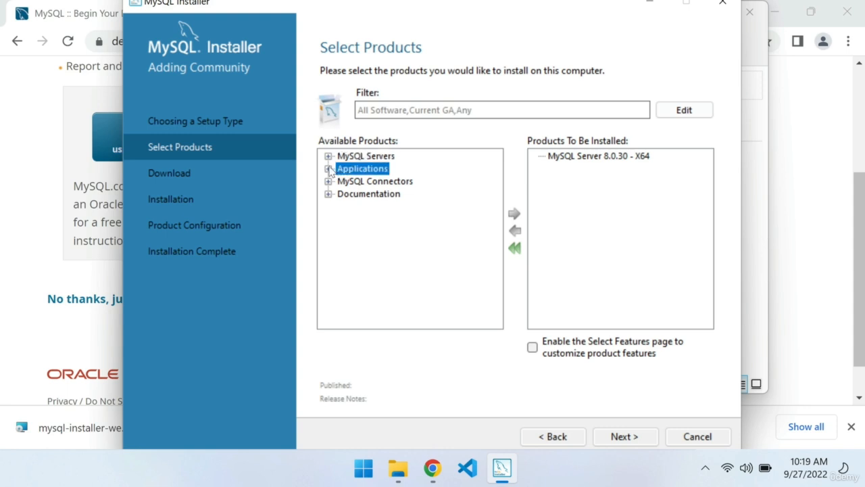
click(329, 169)
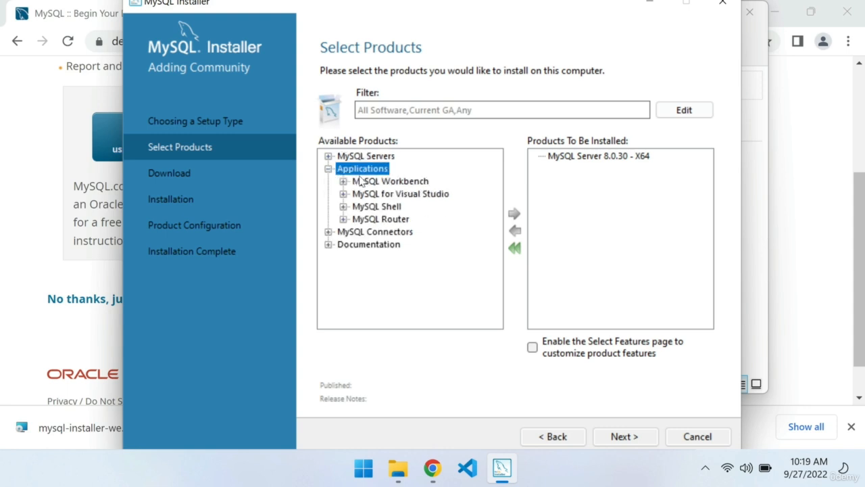
click(358, 181)
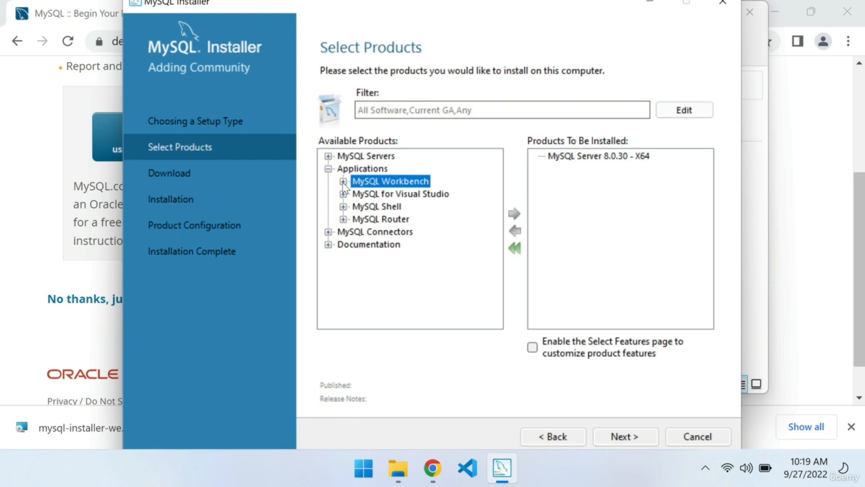
click(344, 181)
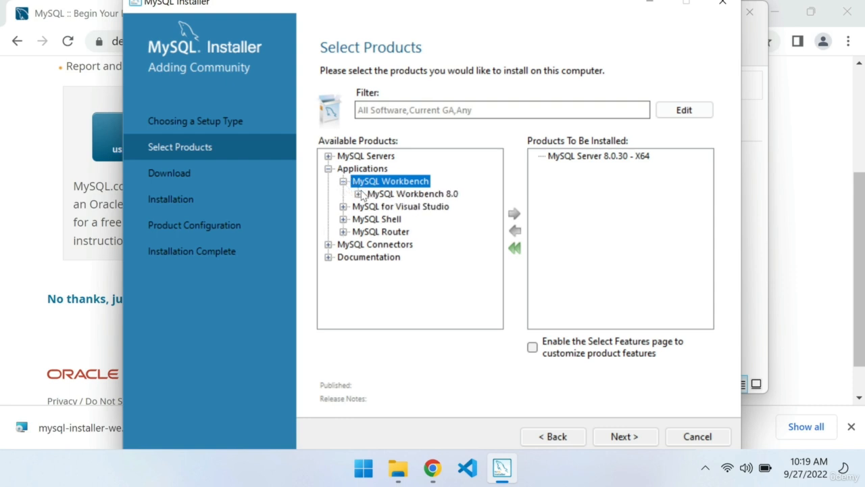
click(358, 194)
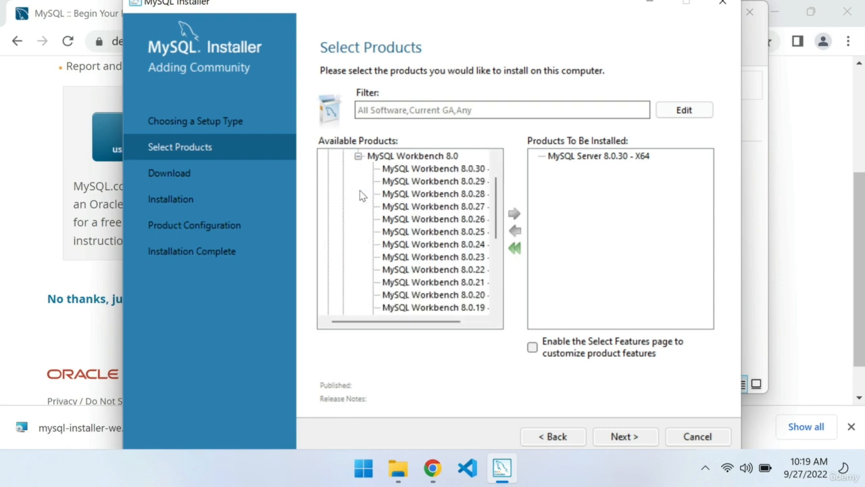
click(430, 170)
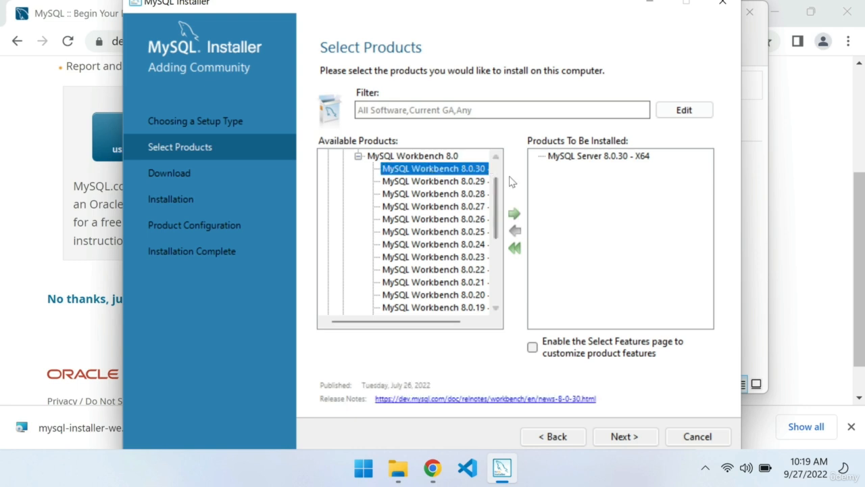
click(514, 215)
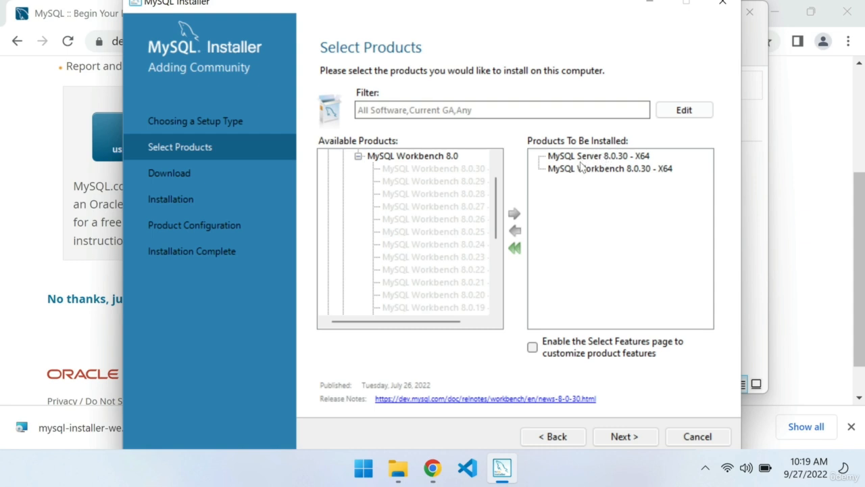
Accept the product selection and download the MySQL Server 8.0.30 and MySQL Workbench 8.0.30 packages
click(626, 437)
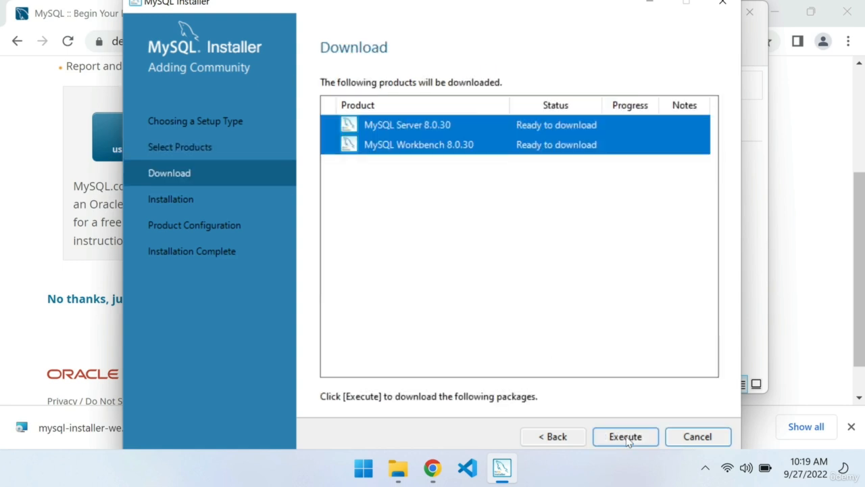
click(626, 437)
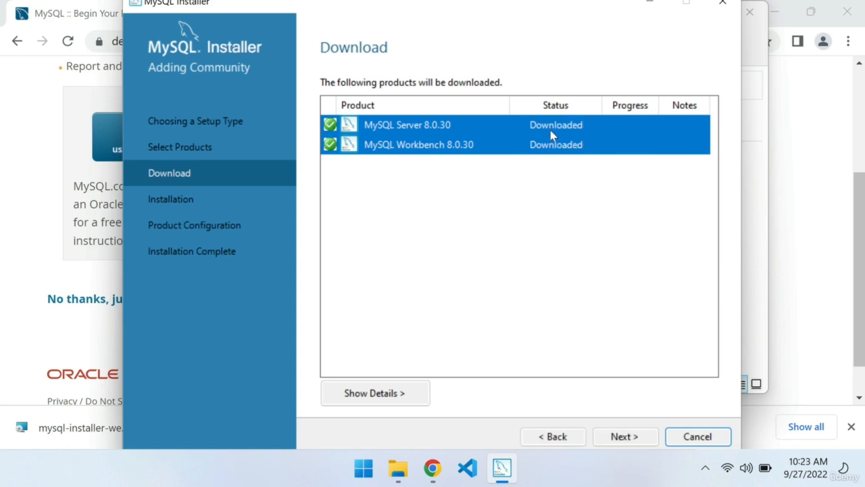
Install the downloaded MySQL Server 8.0.30 and MySQL Workbench 8.0.30 packages and proceed to product configuration
click(625, 437)
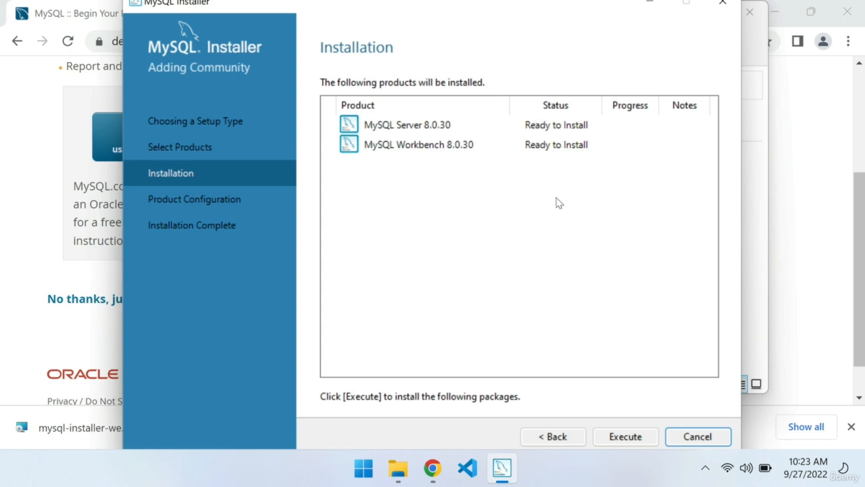
click(619, 437)
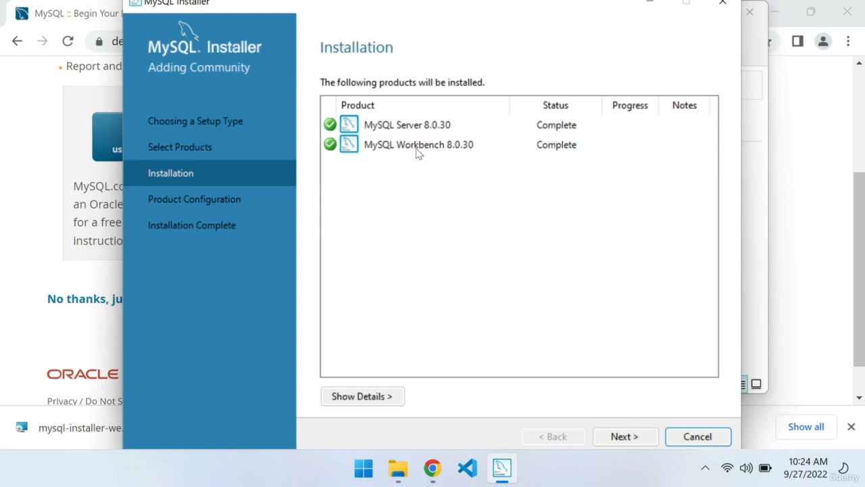
click(629, 437)
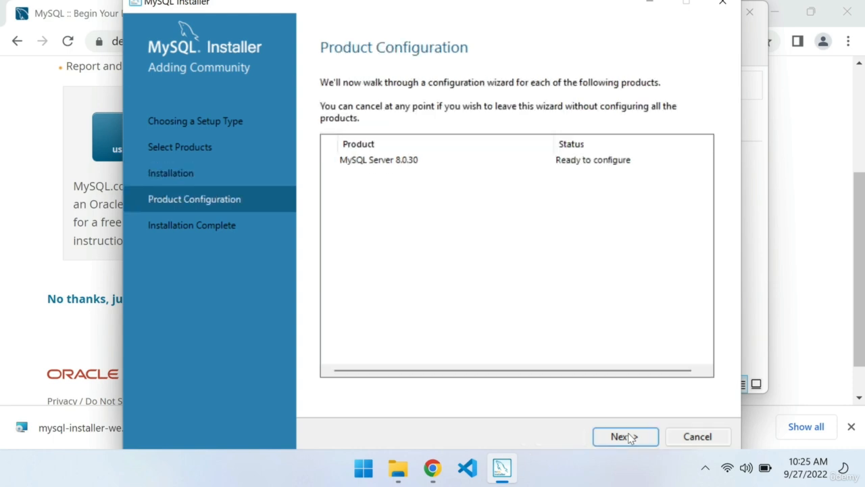
Accept the Development Computer type, TCP/IP on port 3306 and strong password encryption for MySQL Server 8.0.30
click(629, 437)
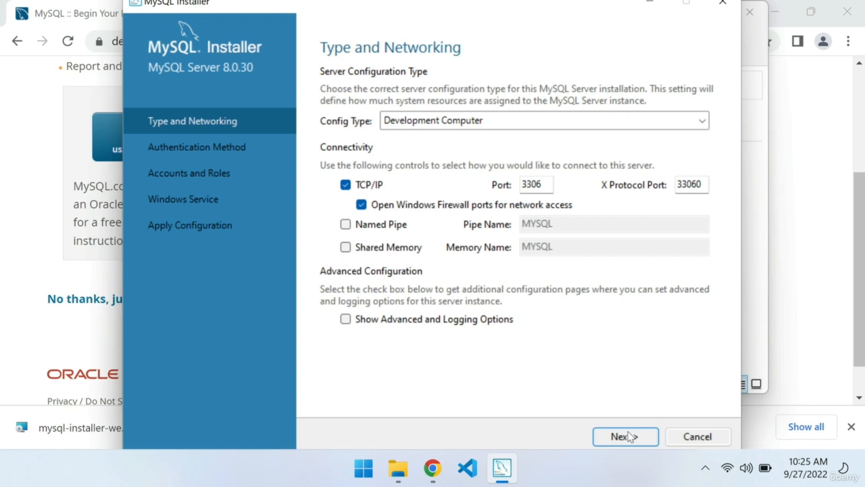
click(629, 437)
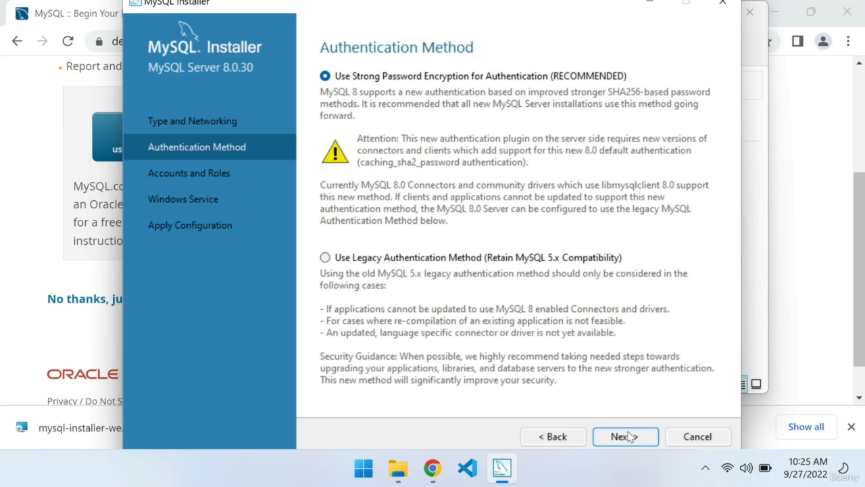
click(628, 437)
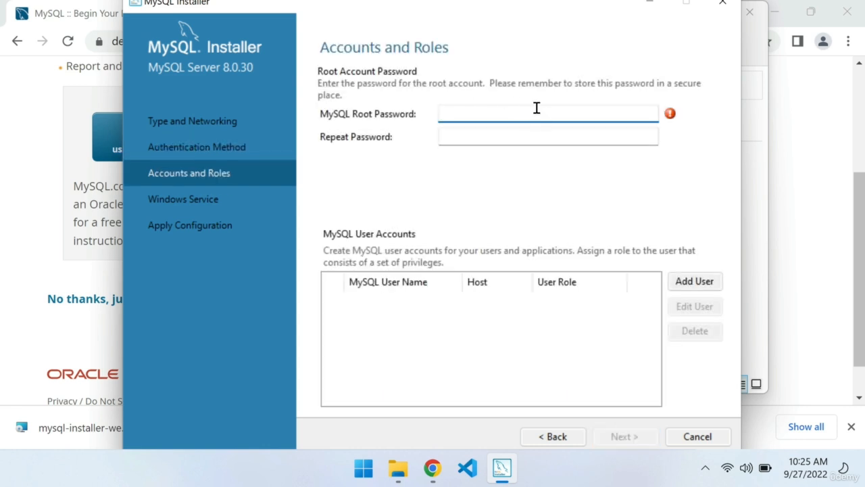
Enter and repeat the MySQL root password and accept the accounts and roles settings
text(root1234)
key(Tab)
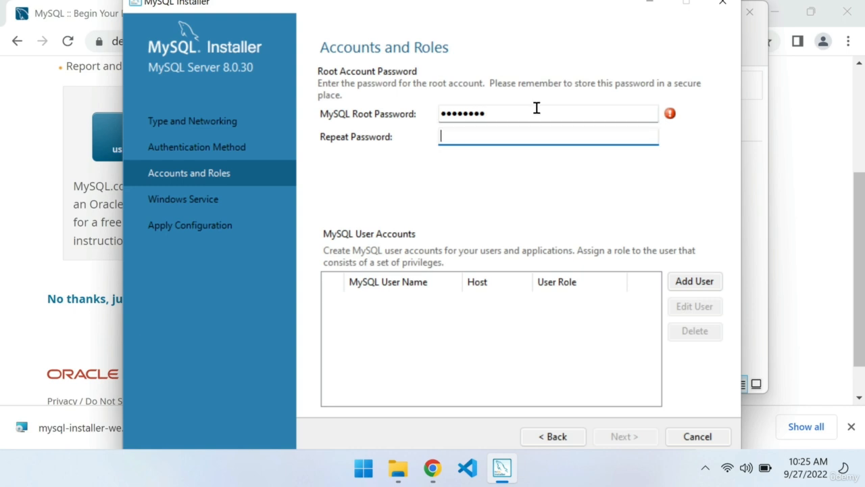
text(root1234)
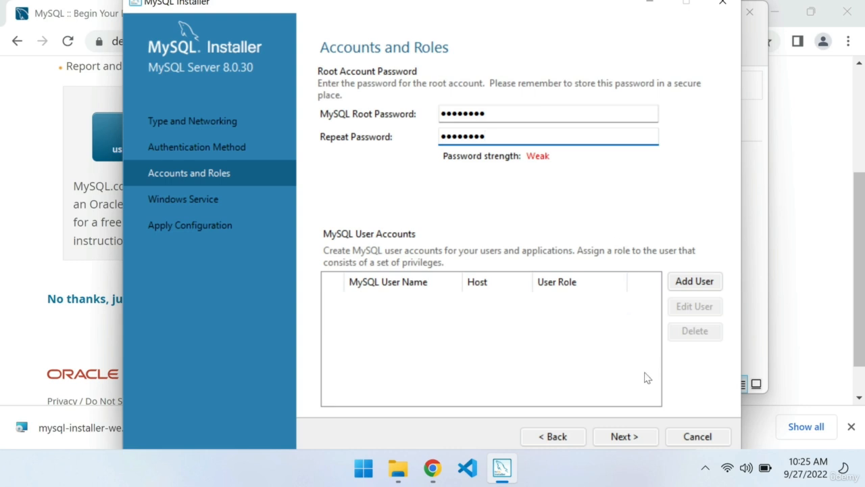
click(625, 436)
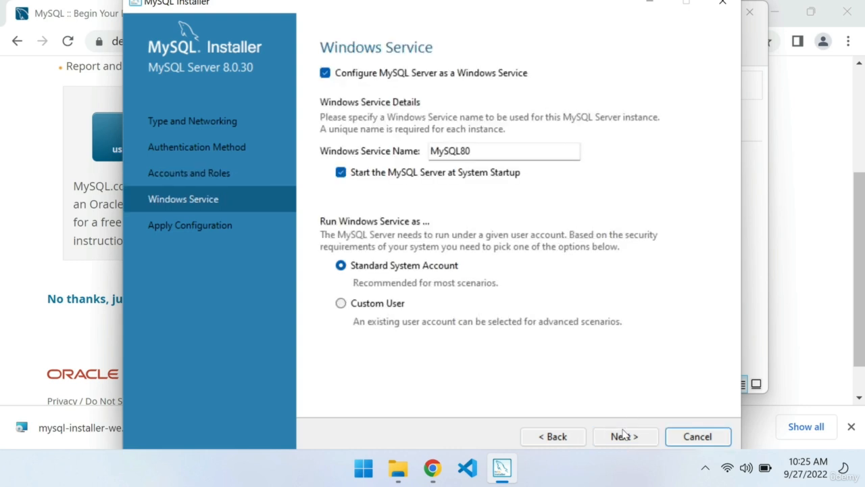
Apply the server configuration with MySQL80 as the Windows service and finish the installer, letting MySQL Workbench start
click(625, 436)
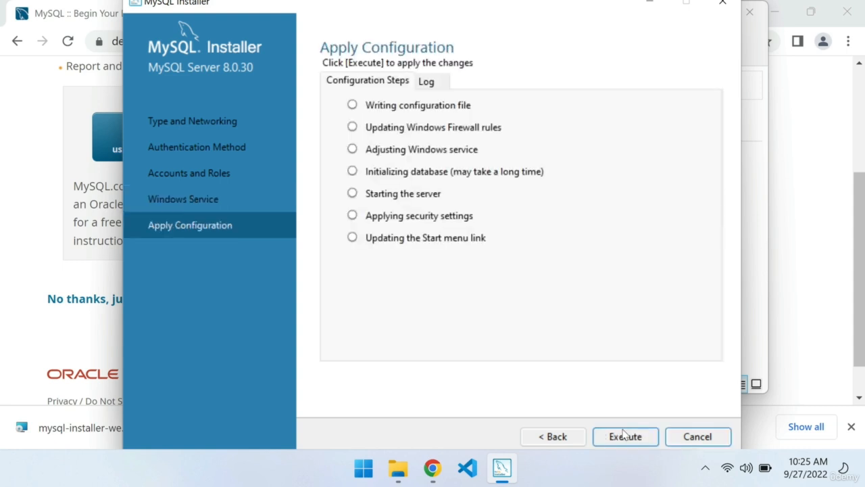
click(625, 436)
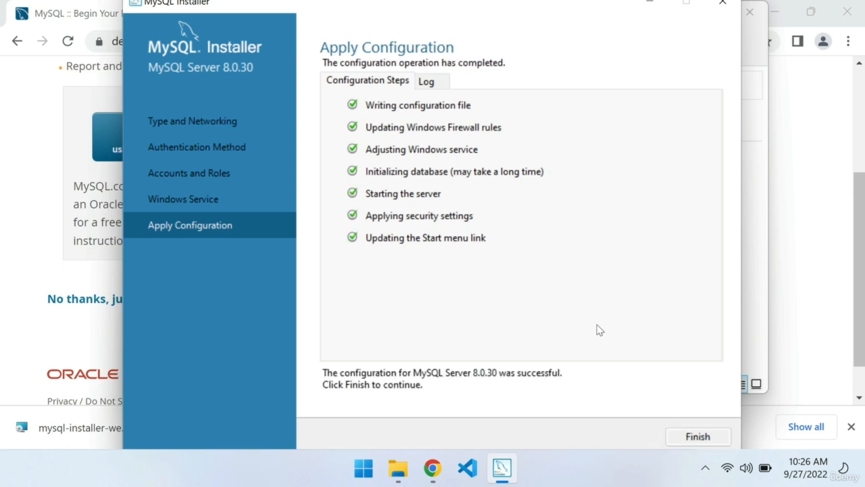
click(685, 437)
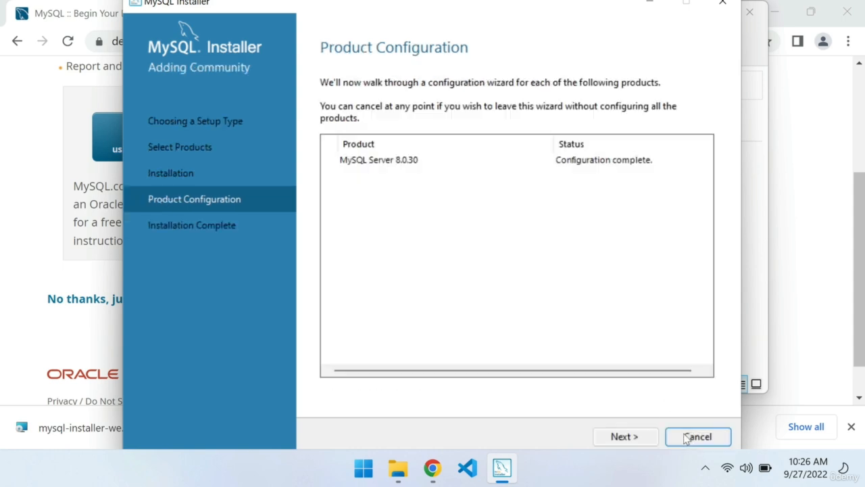
click(638, 441)
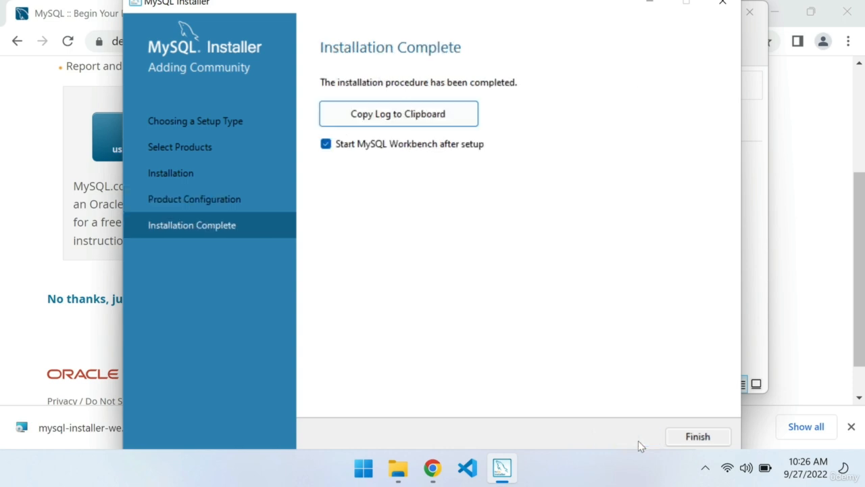
click(685, 437)
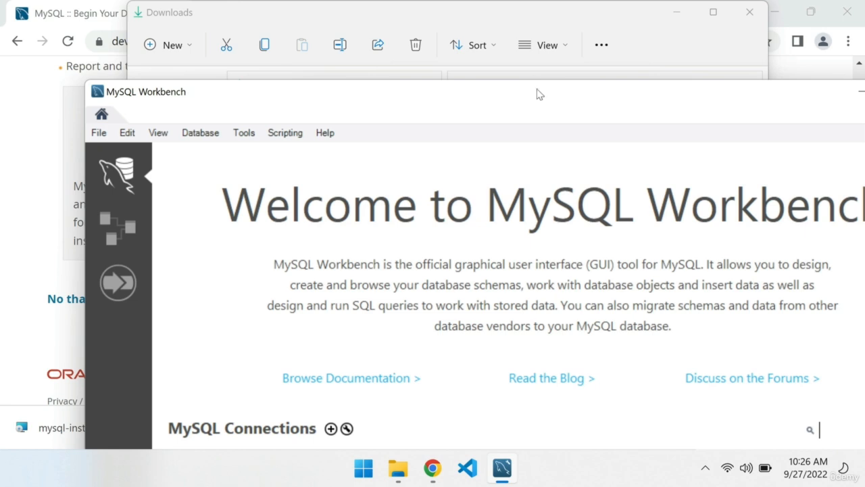
Find MySQL Workbench 8.0 CE by searching Windows for "workb" and open it
key(super)
text(workb)
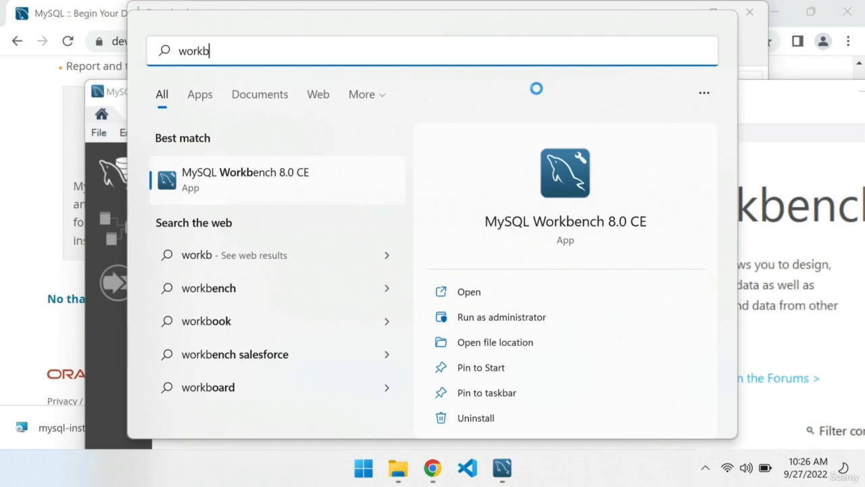
click(215, 173)
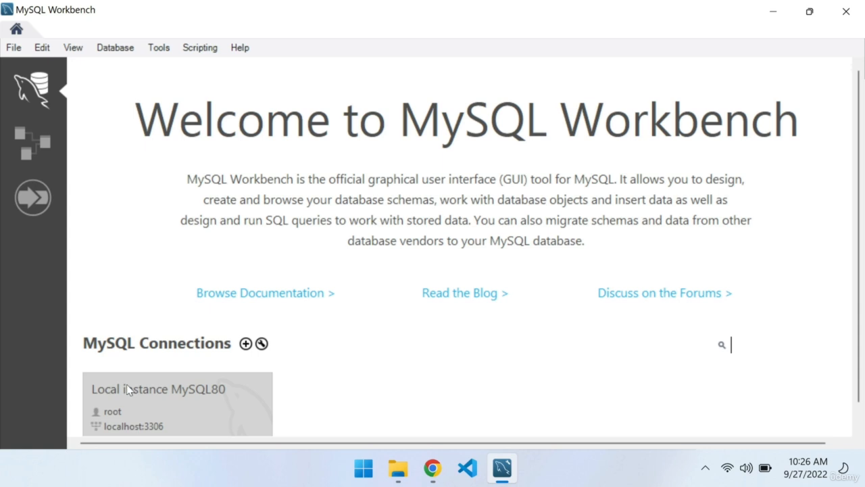
Connect to Local instance MySQL80 as root by entering the account password, saving the password in the vault
click(177, 397)
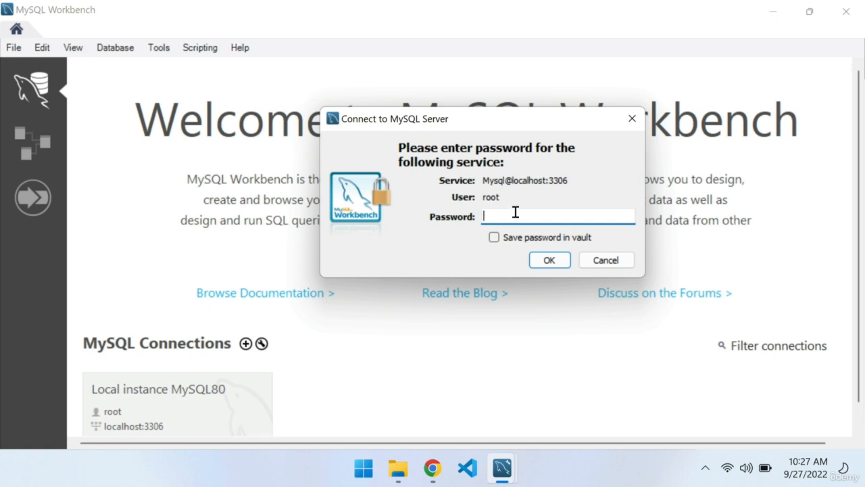
text(root)
text(****)
click(495, 237)
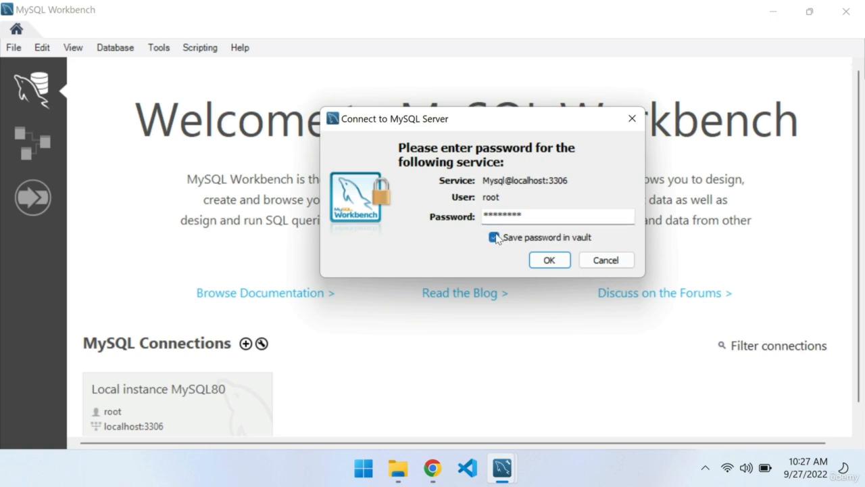
click(551, 261)
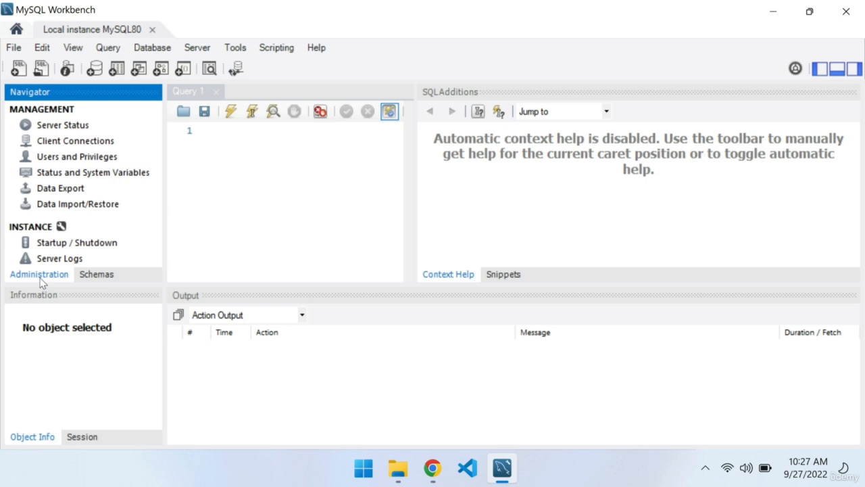
Create a new schema named ourlaravelapp in the schema list and apply its SQL script to the database
click(96, 274)
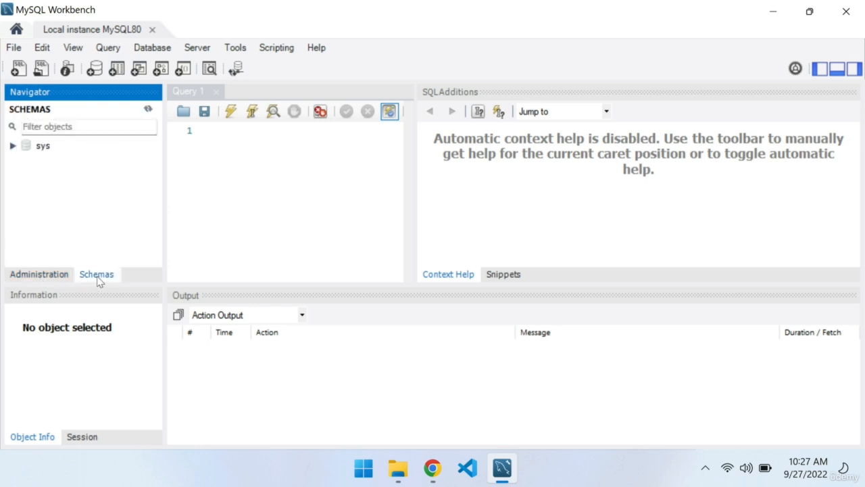
right_click(46, 188)
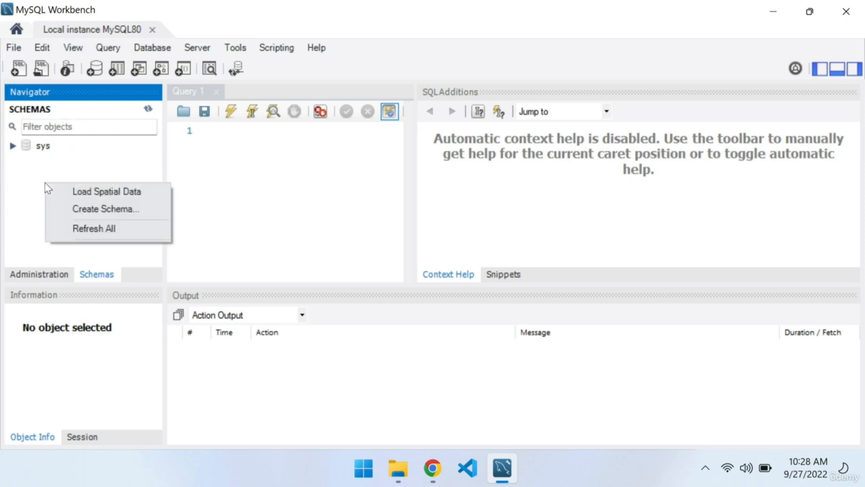
click(88, 211)
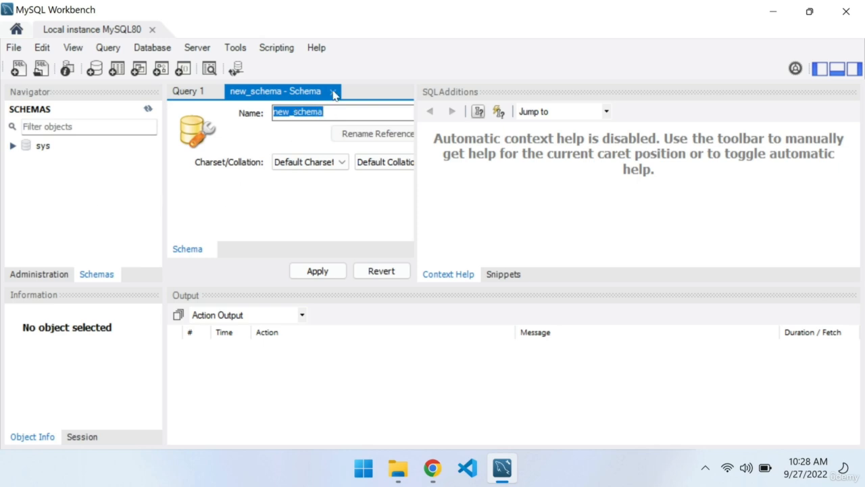
key(BackSpace)
text(ourlaravelapp)
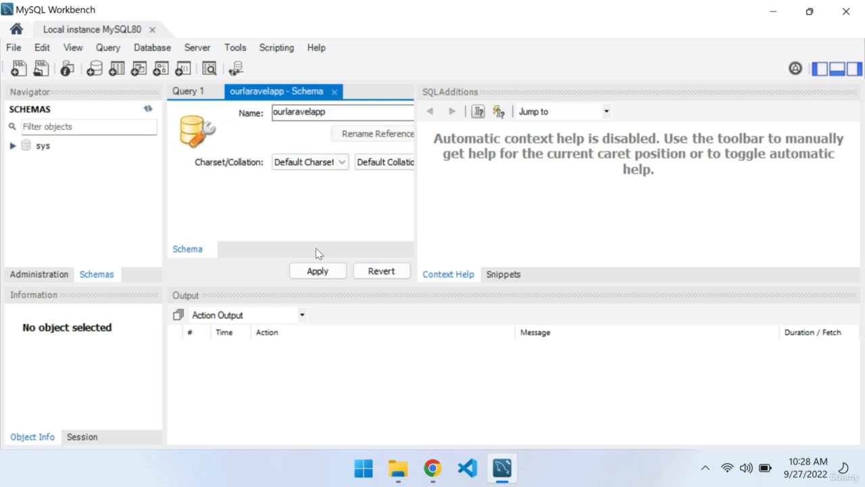
click(326, 271)
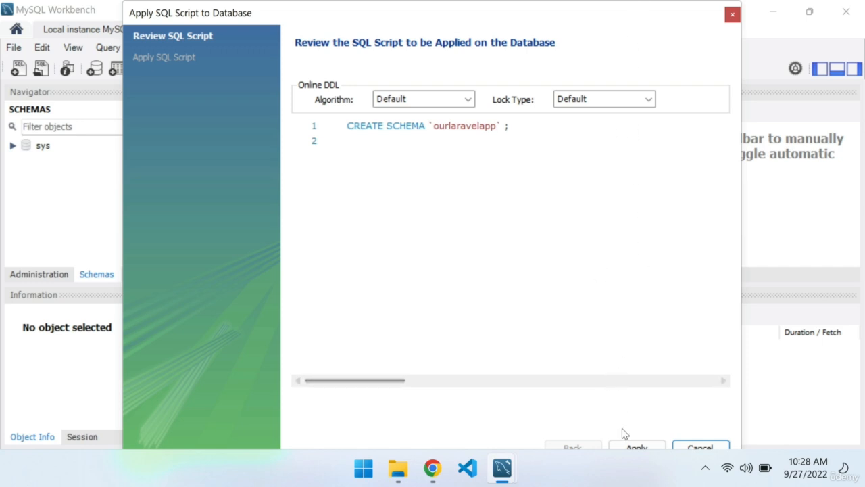
click(633, 448)
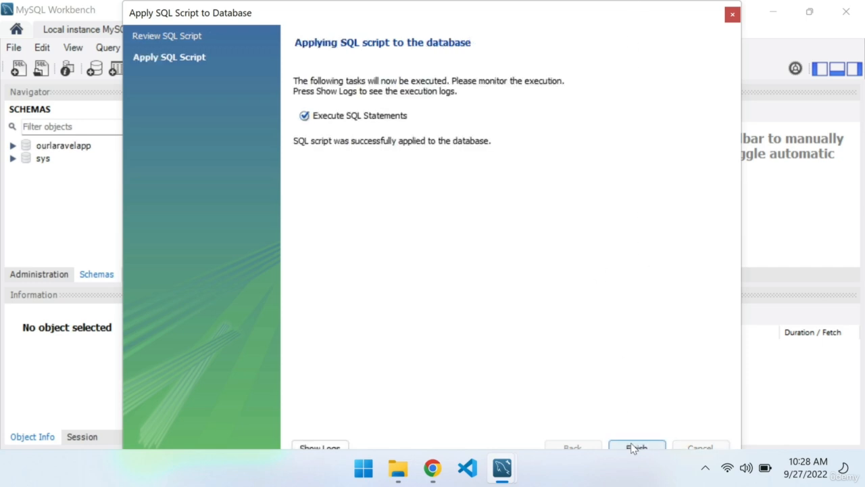
click(635, 447)
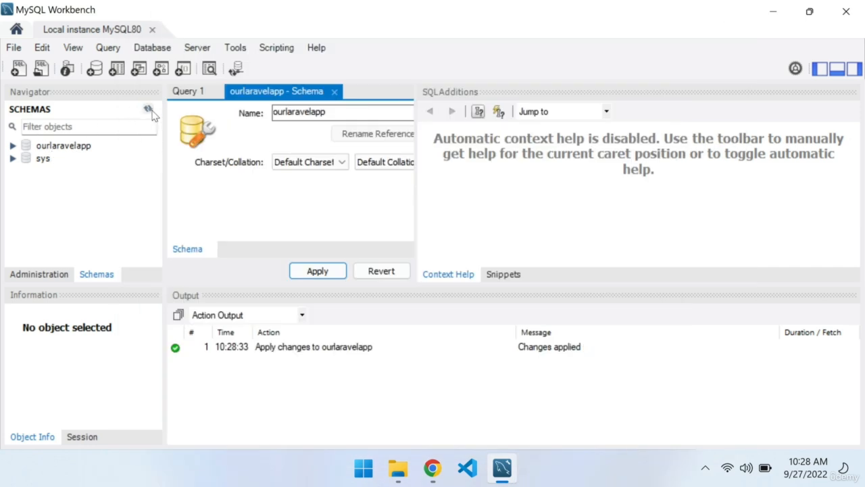
Look at the Tables entry inside the ourlaravelapp schema, then collapse the schema again
click(13, 146)
click(68, 160)
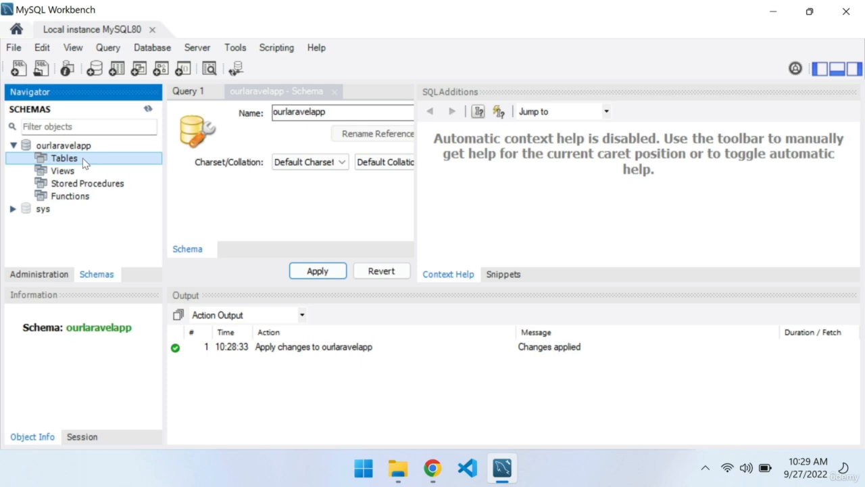
click(13, 145)
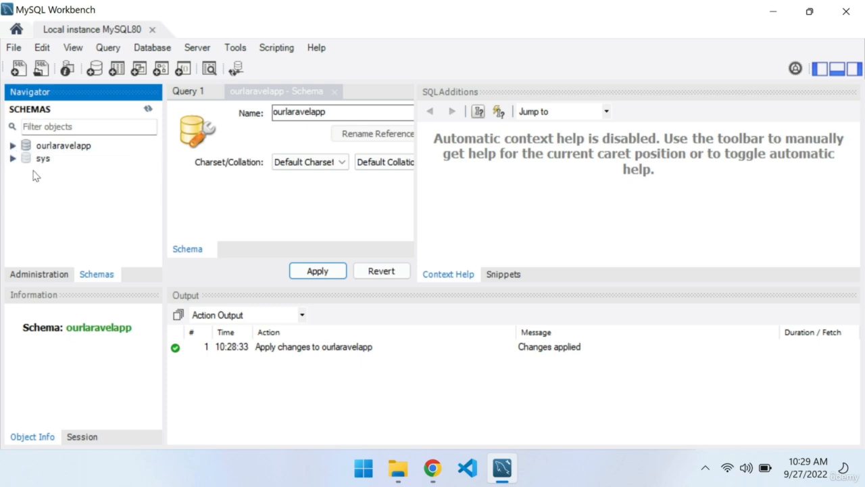
Create a second schema named pleasedeleteme in the schema list and apply its SQL script to the database
right_click(46, 178)
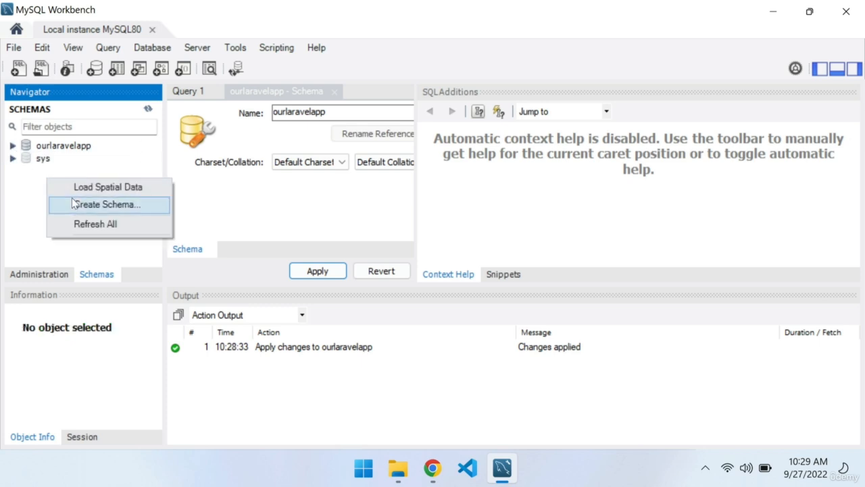
click(25, 210)
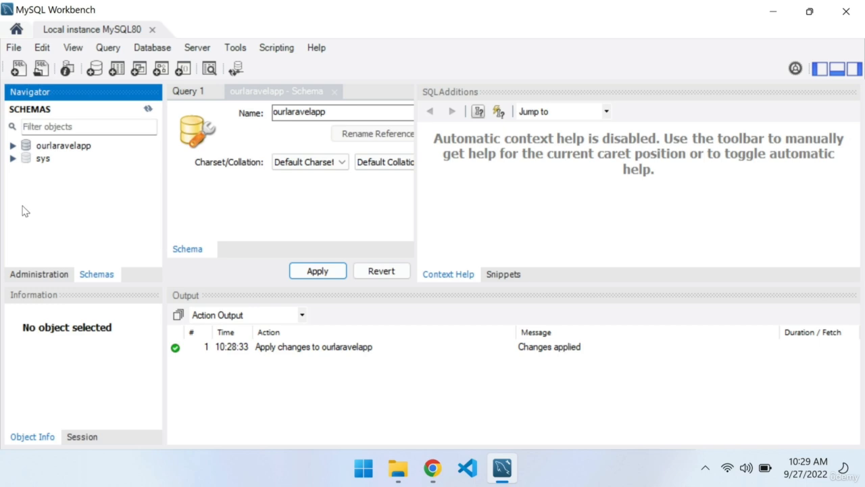
right_click(70, 182)
click(90, 207)
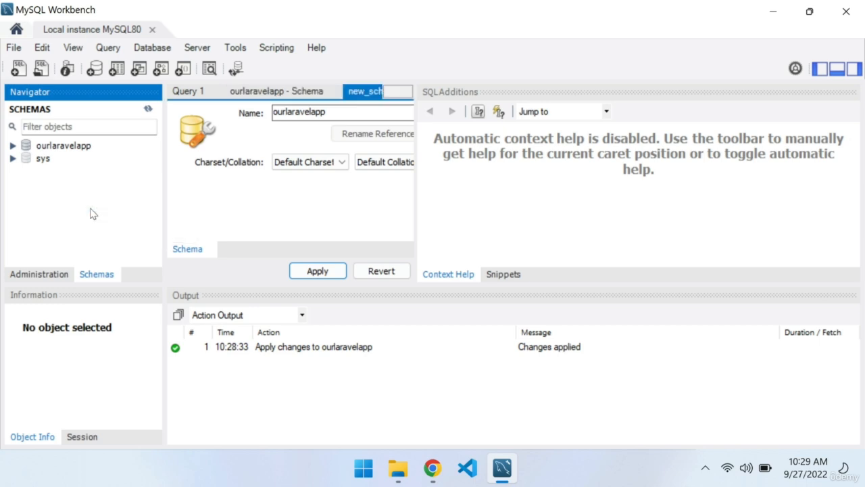
text(ple)
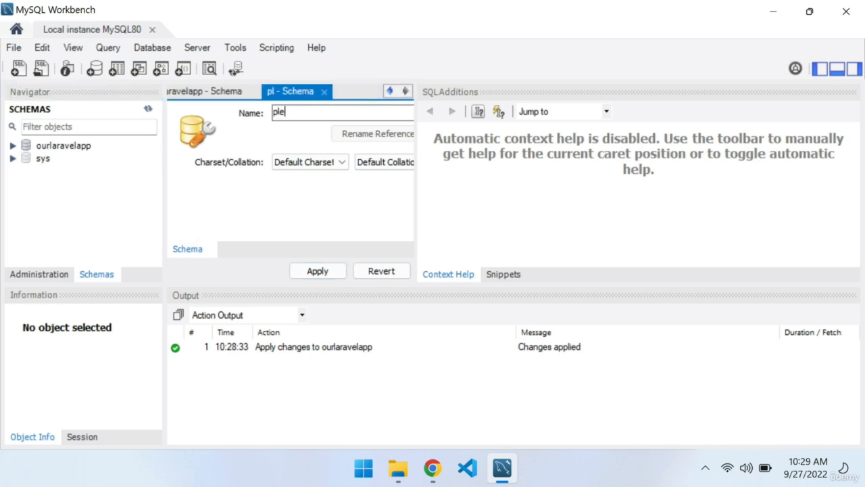
text(asedeleteme)
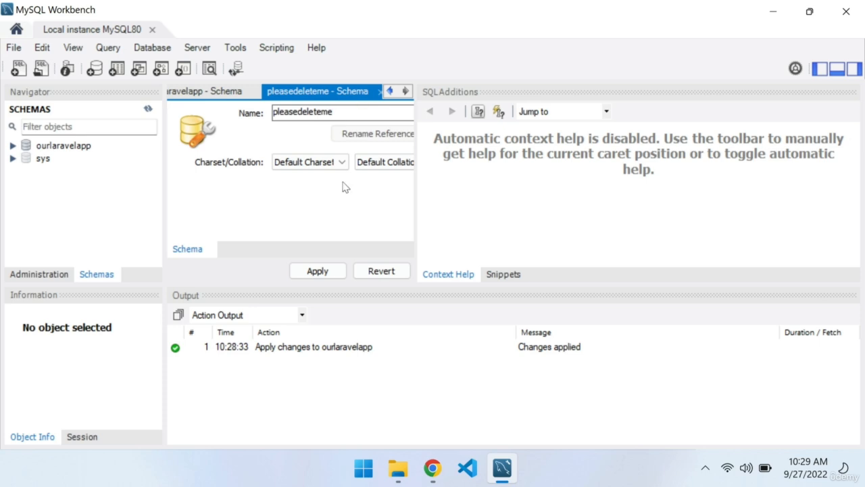
click(328, 270)
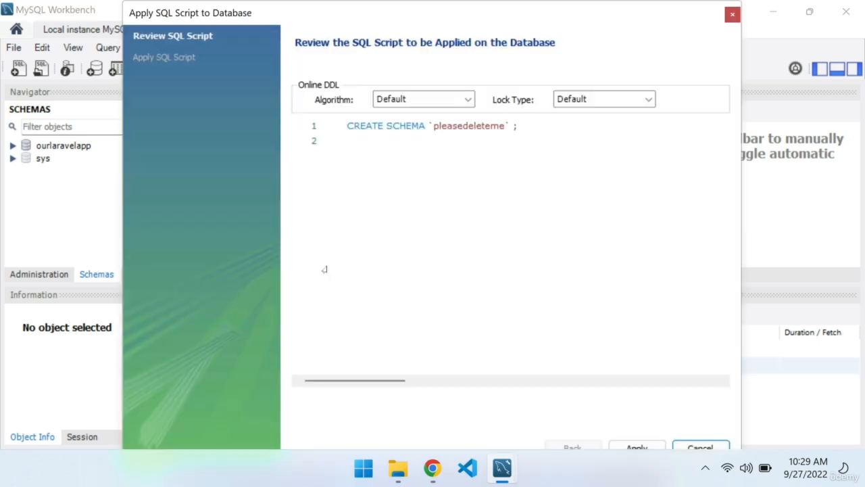
click(621, 447)
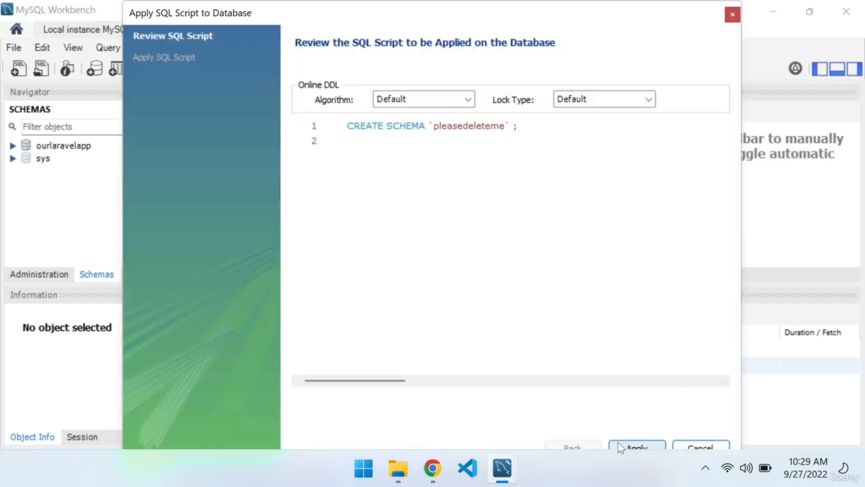
click(619, 446)
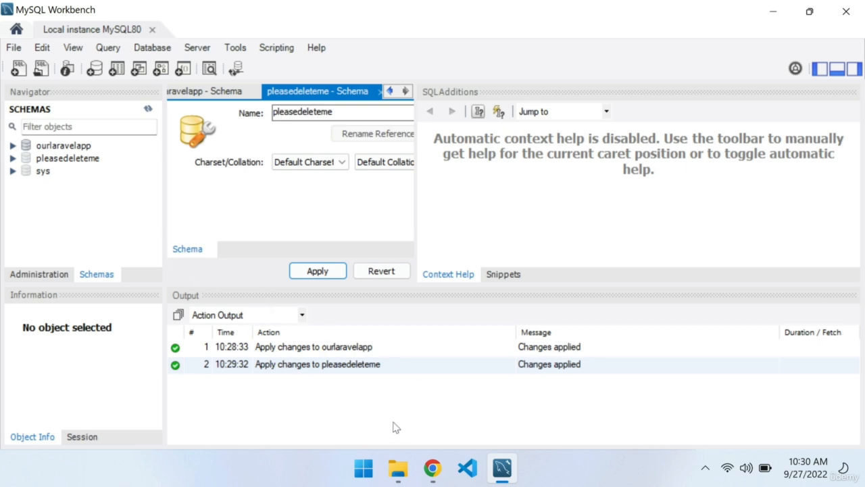
Switch to File Explorer and open the folder C:\Program Files\MySQL\MySQL Server 8.0\bin
click(397, 473)
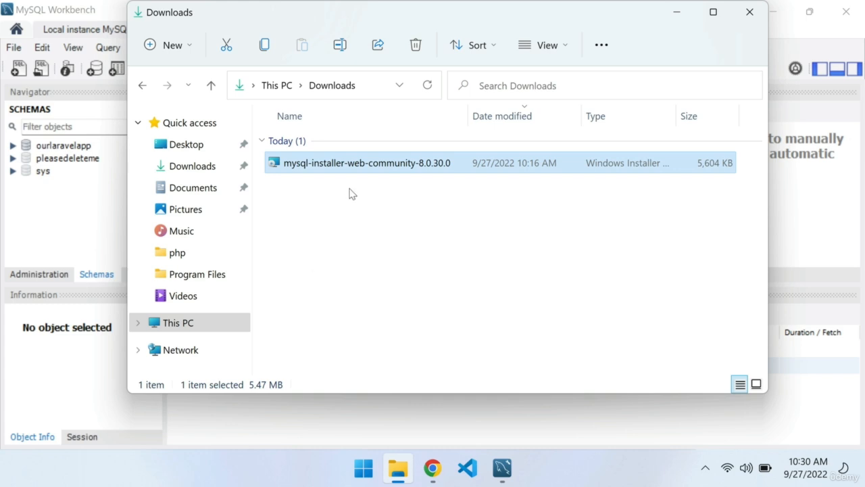
click(170, 324)
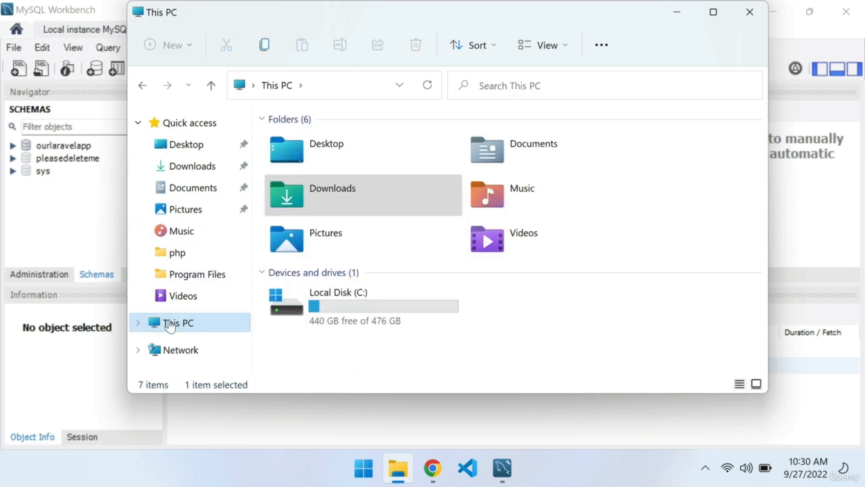
double_click(331, 302)
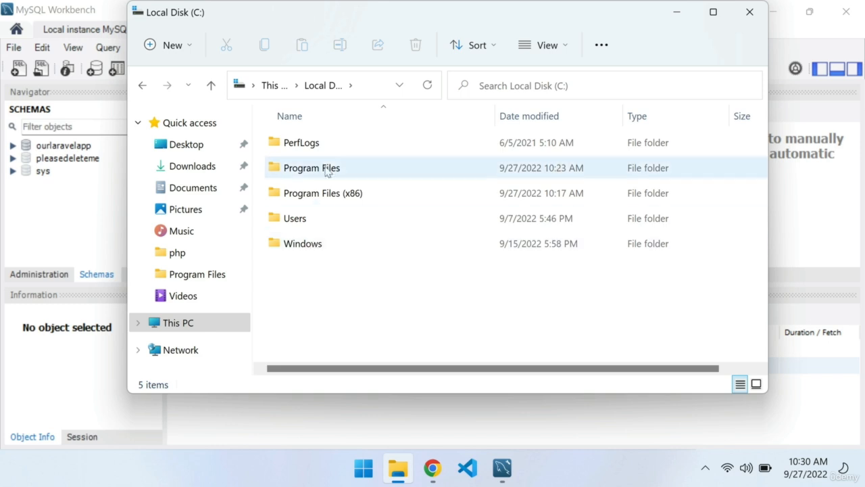
click(327, 169)
double_click(326, 169)
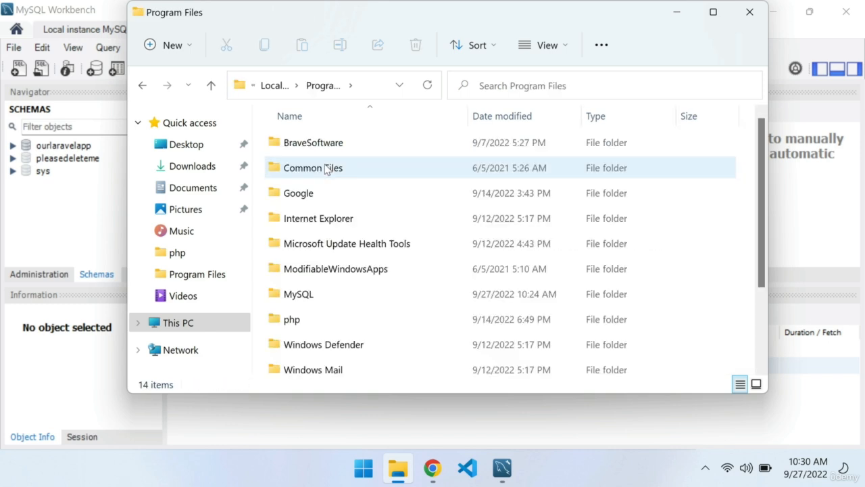
click(142, 85)
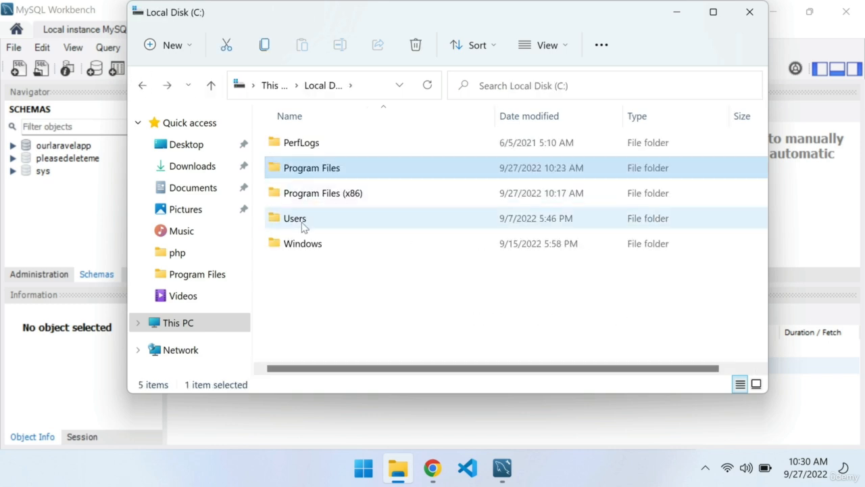
double_click(328, 169)
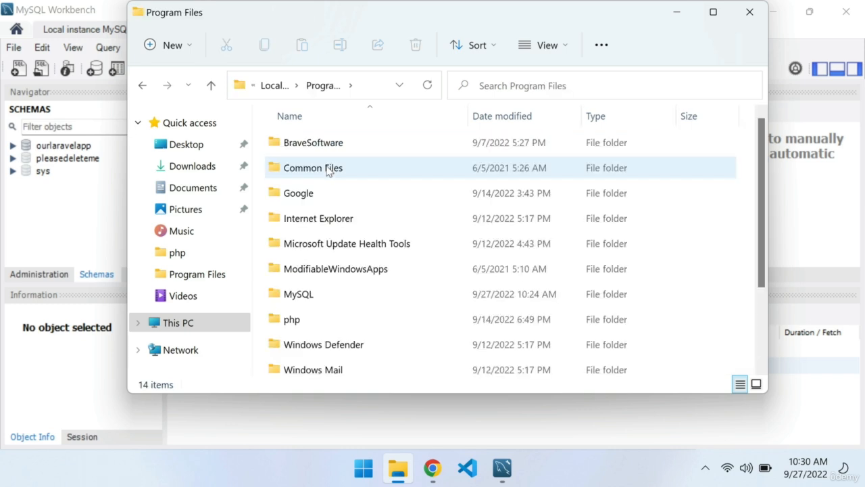
double_click(310, 296)
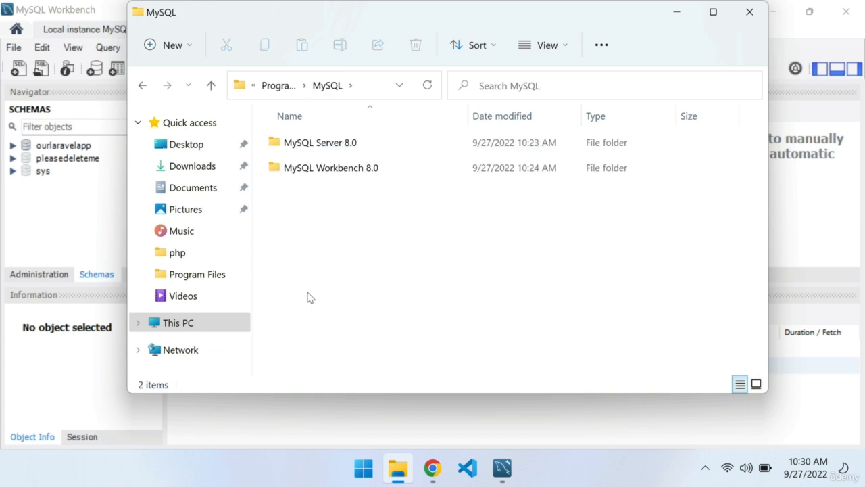
double_click(323, 149)
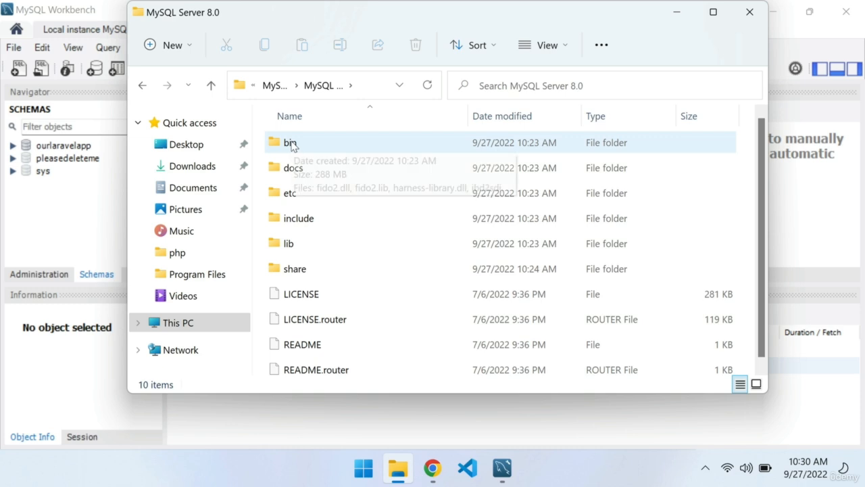
double_click(293, 144)
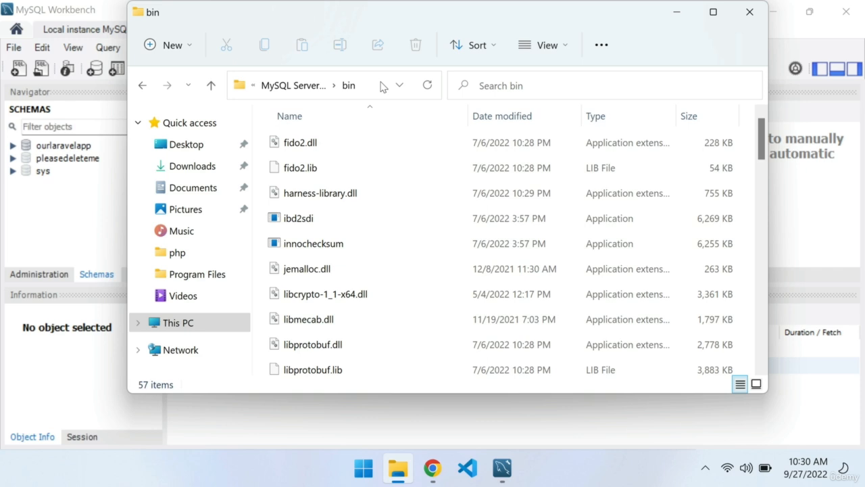
Search Windows for "variables", open the system environment variables settings, and open the system variable Path for editing
key(super)
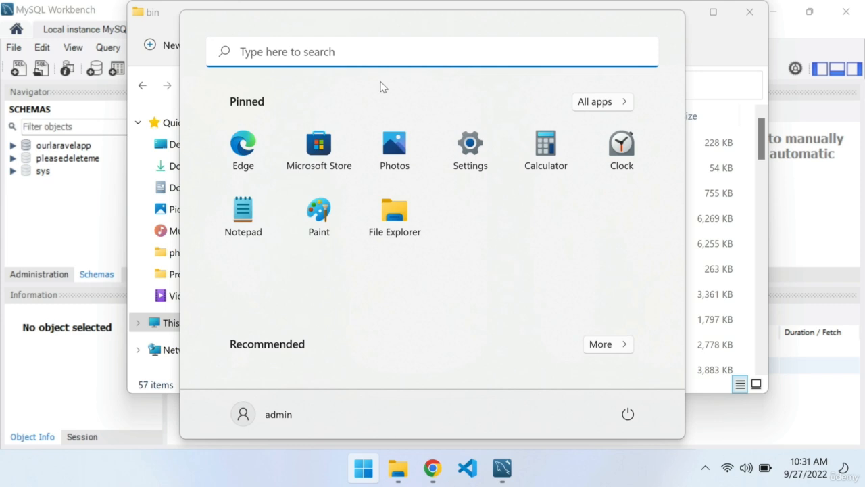
text(variables)
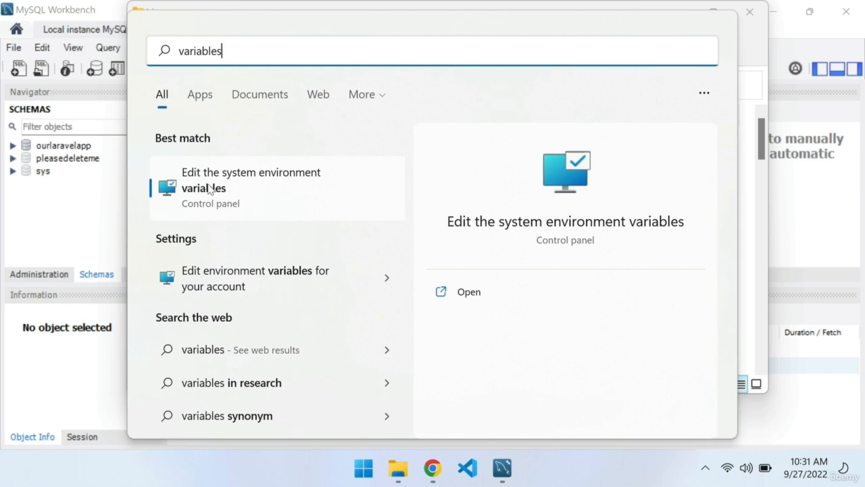
click(234, 187)
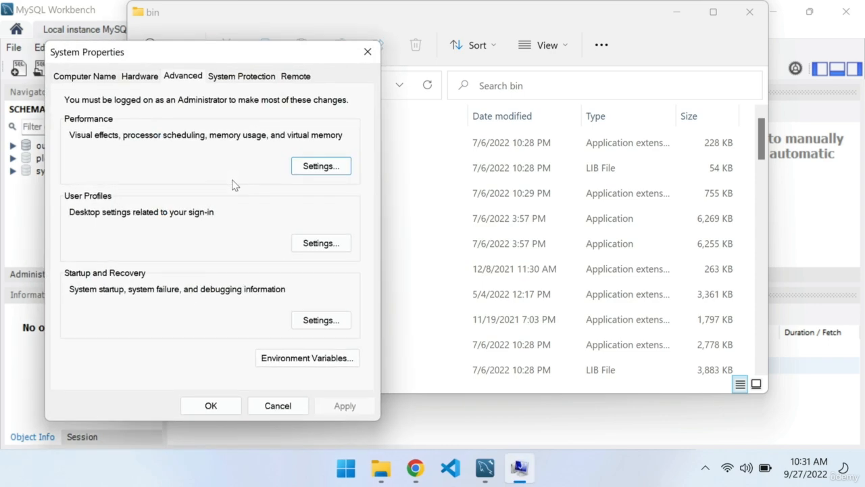
click(285, 359)
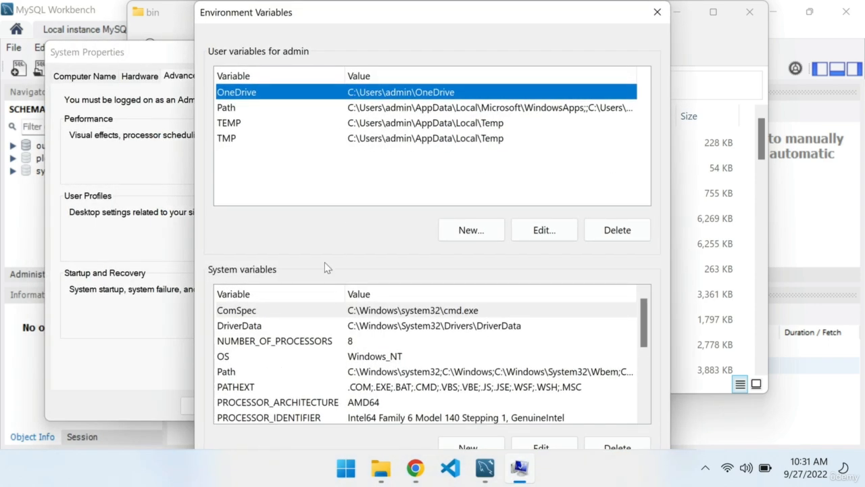
click(230, 372)
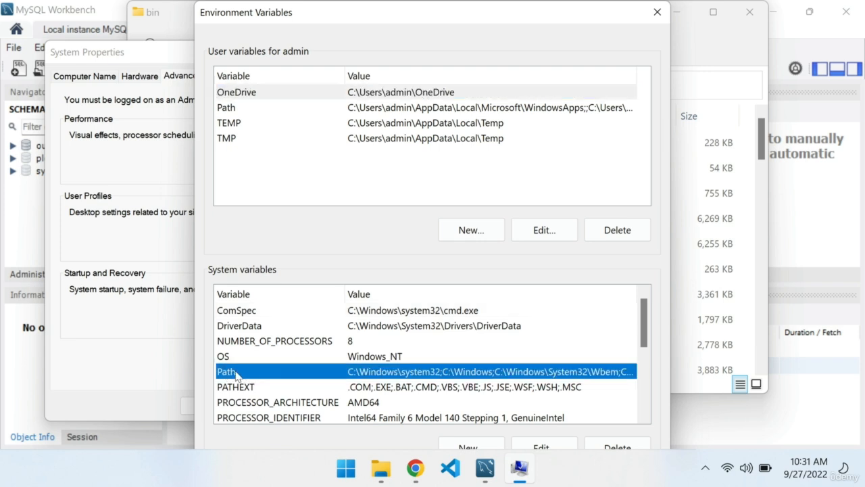
click(543, 446)
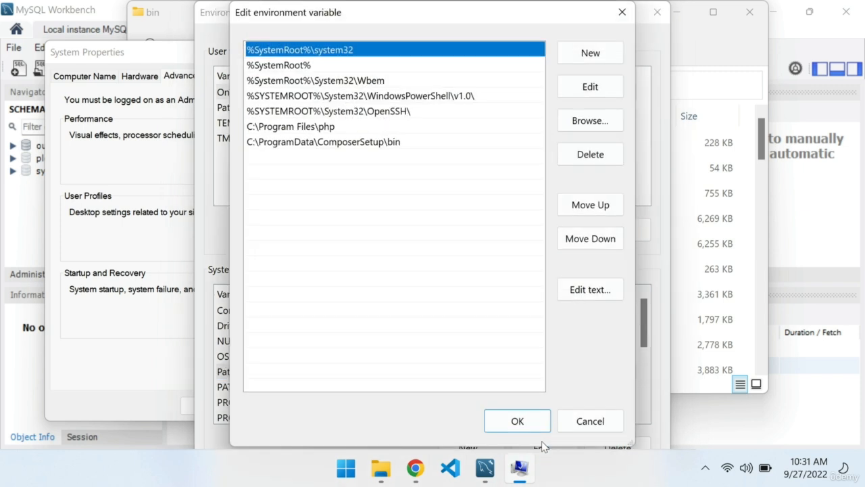
Look at the php and ComposerSetup entries in the Path list and start a blank entry below them
click(283, 133)
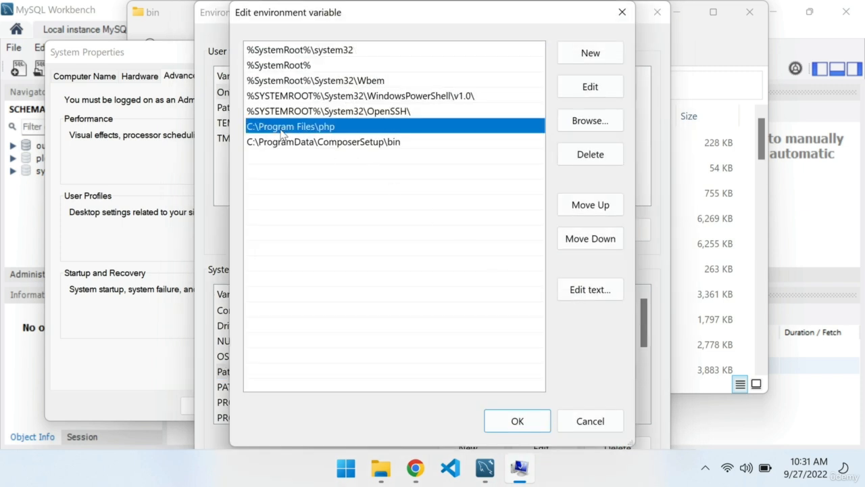
click(336, 143)
click(336, 154)
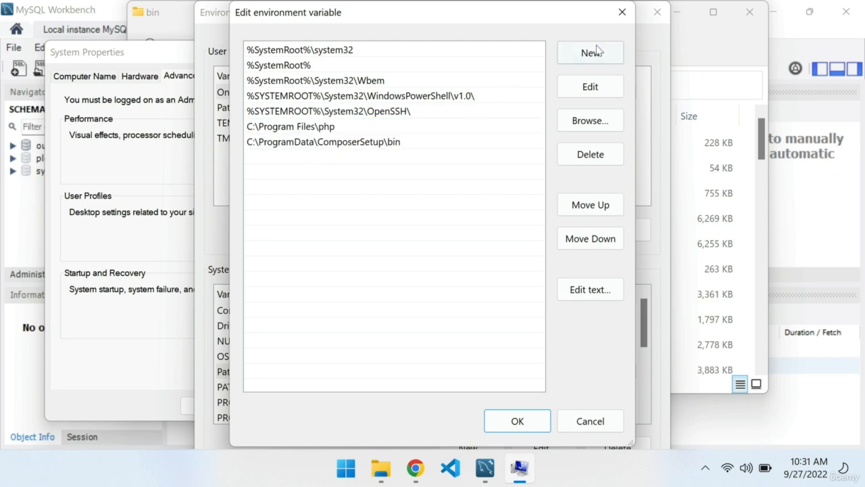
double_click(267, 167)
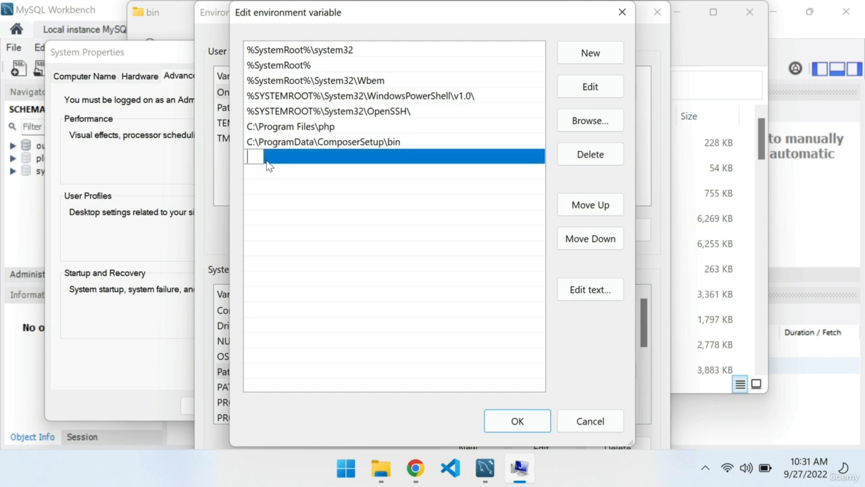
Switch to File Explorer and copy the full path of the MySQL Server 8.0 bin folder
click(381, 468)
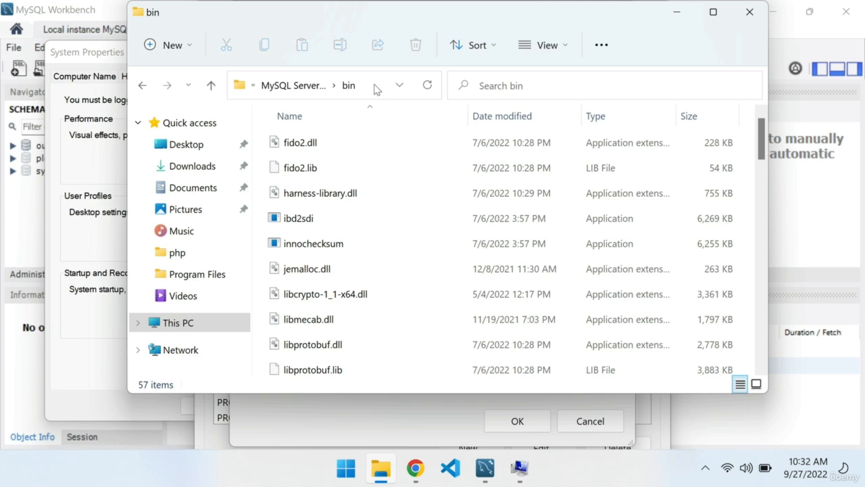
click(376, 85)
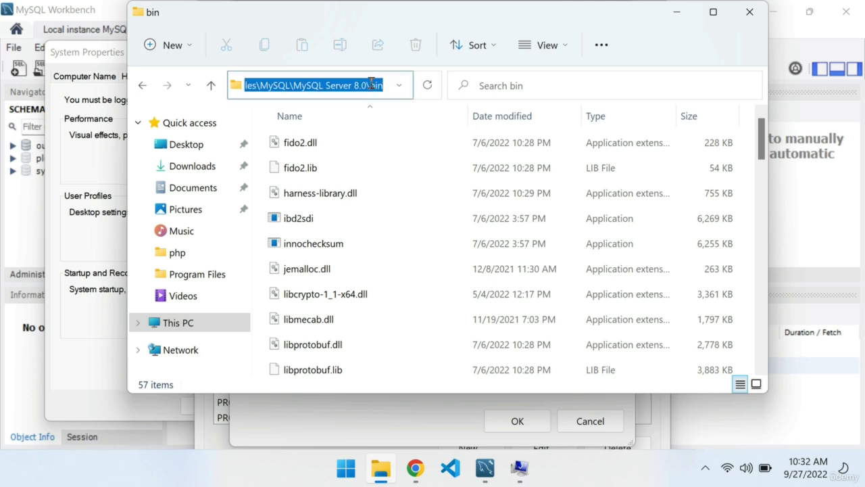
right_click(371, 84)
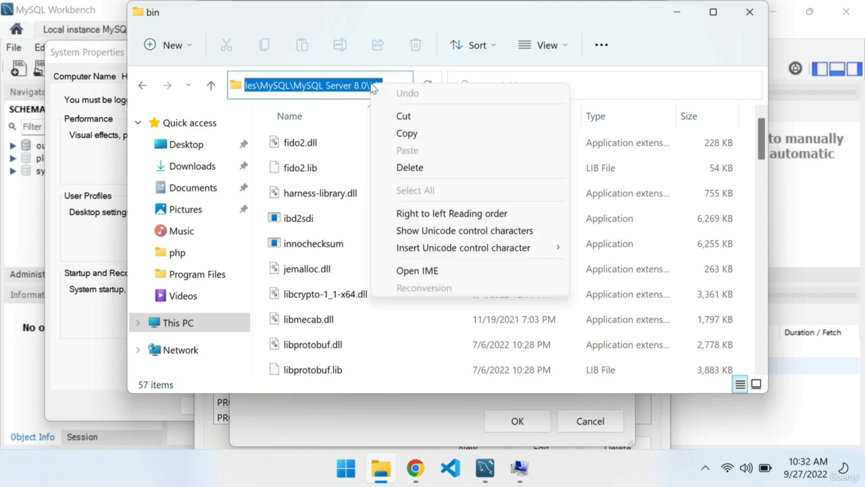
click(398, 135)
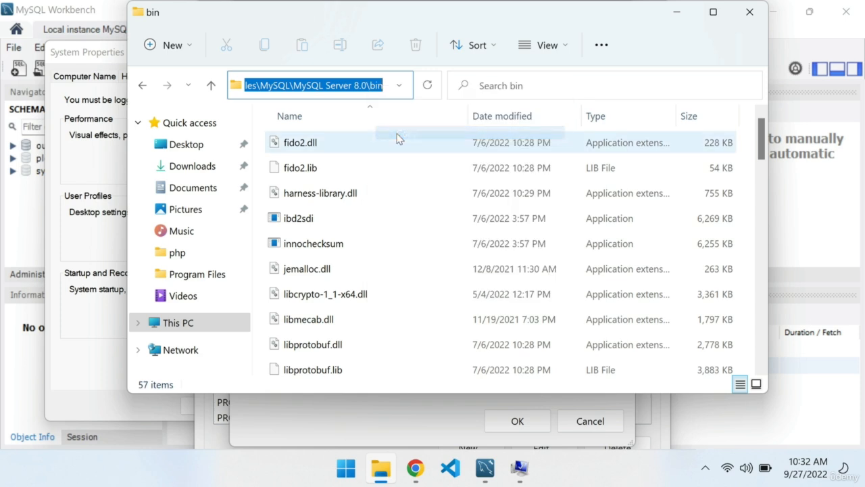
Switch back to the Path editor, add C:\Program Files\MySQL\MySQL Server 8.0\bin as a new entry, and save the environment variables
mouse_move(519, 473)
click(487, 432)
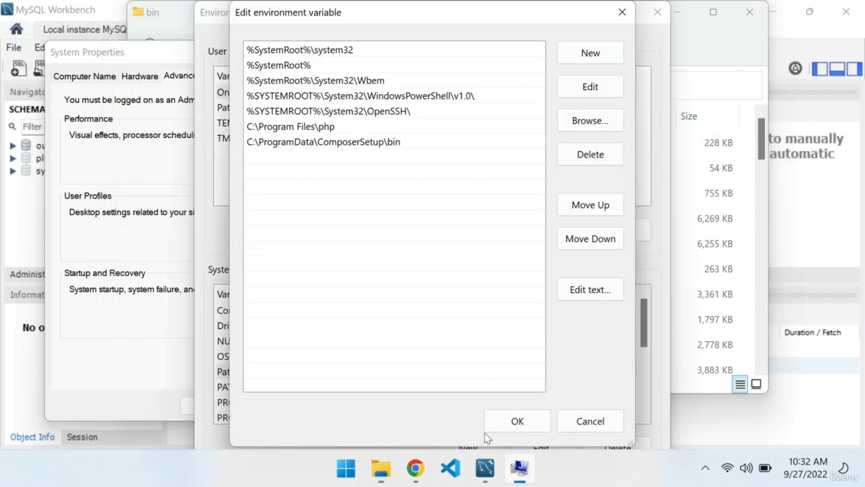
double_click(313, 157)
key(ctrl+v)
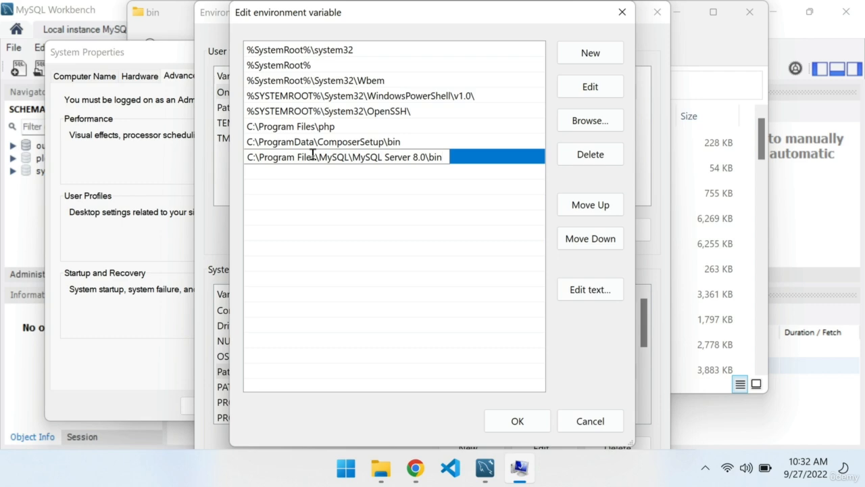
key(Return)
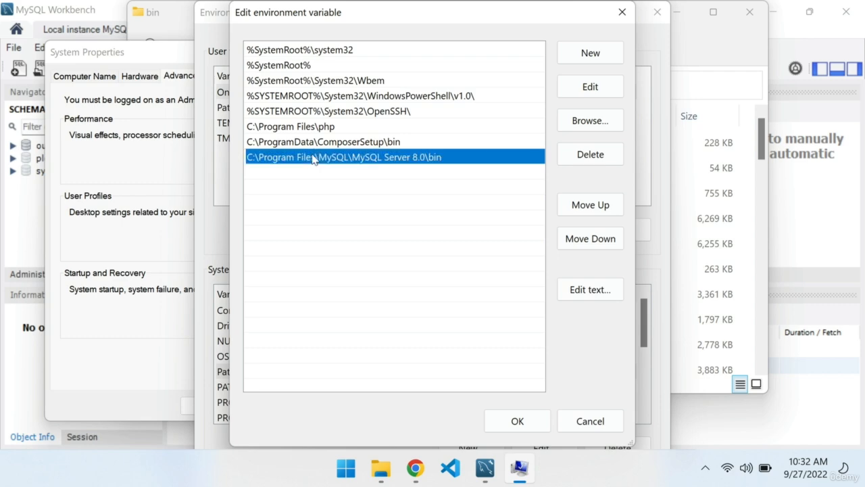
click(518, 422)
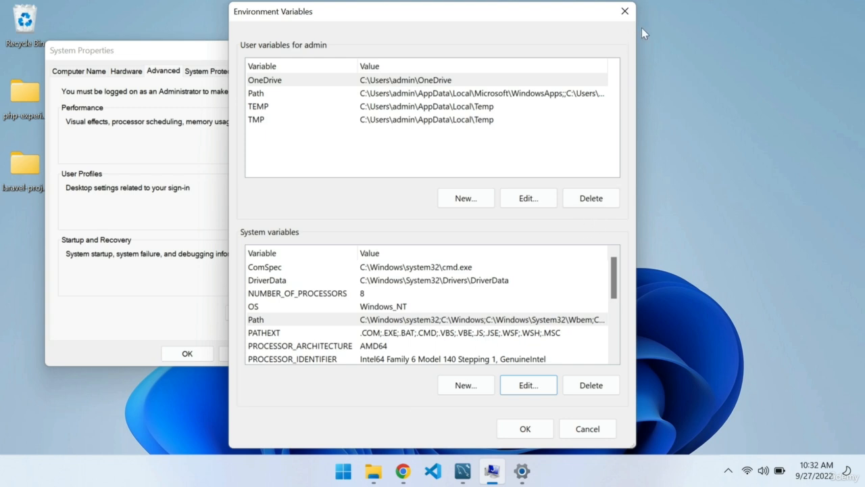
click(525, 429)
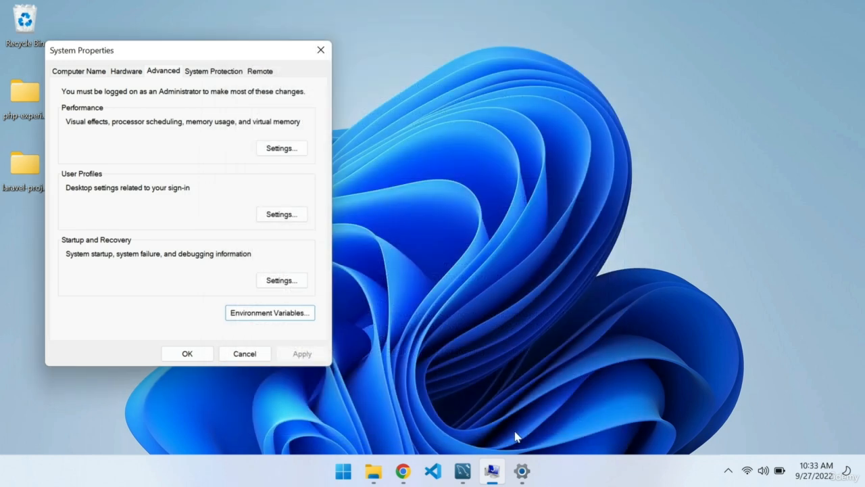
Close the System Properties window, search Windows for the terminal, and open a new Terminal window
click(321, 50)
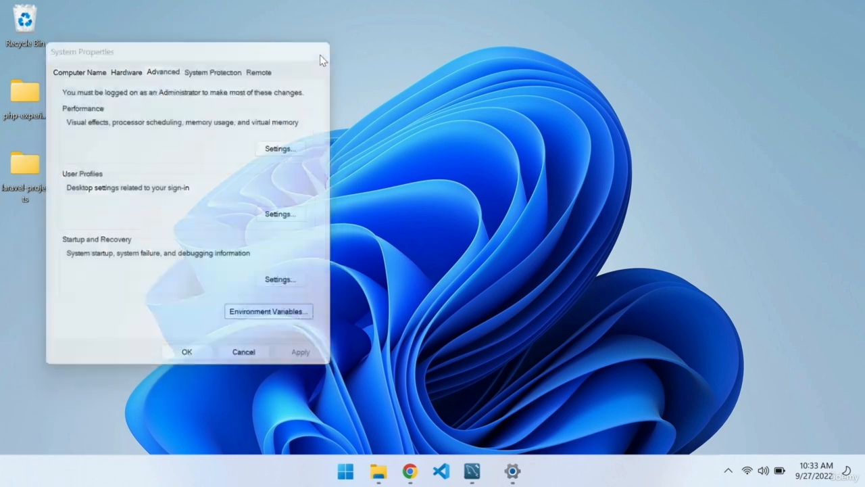
key(super)
text(ter)
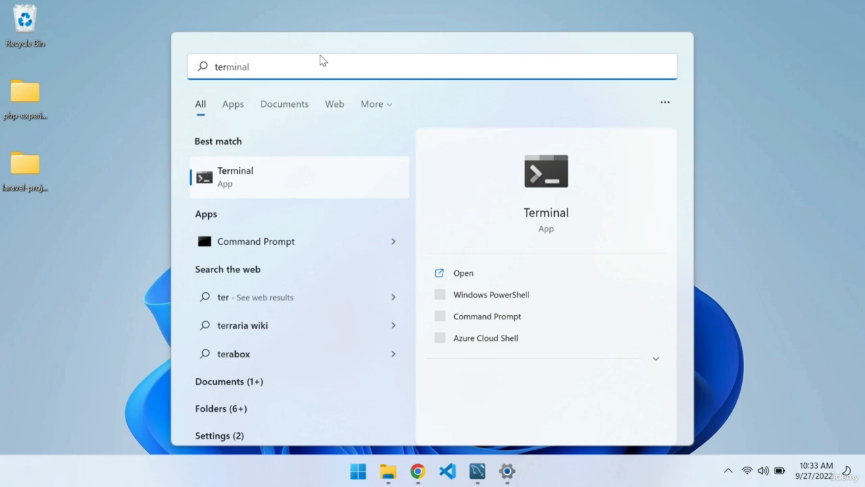
click(236, 172)
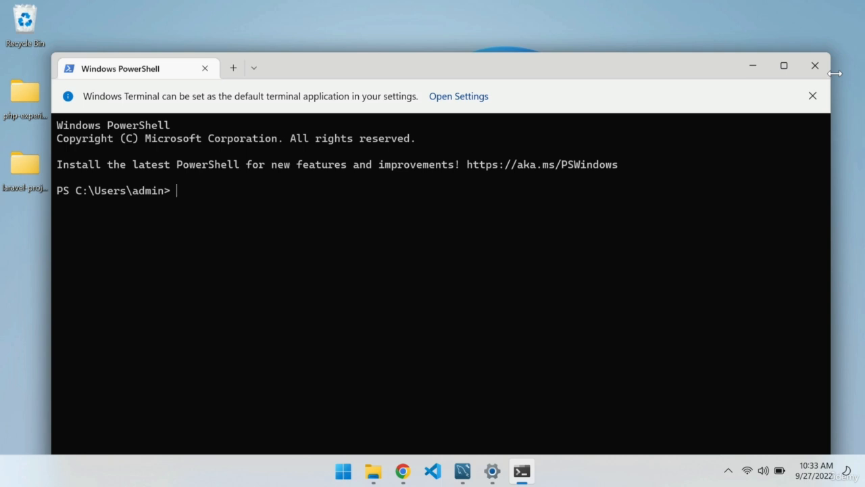
Log in to MySQL from the terminal with mysql -u root -p and enter the root password
text(mysql -u root)
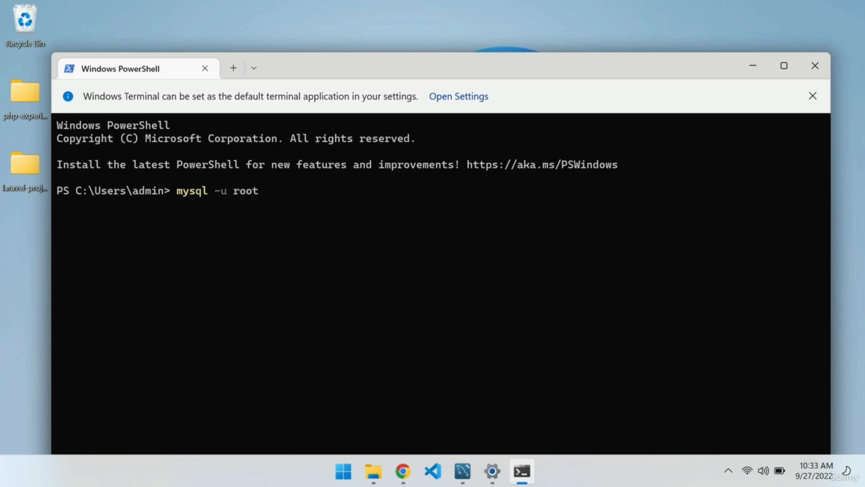
text( -p)
key(Return)
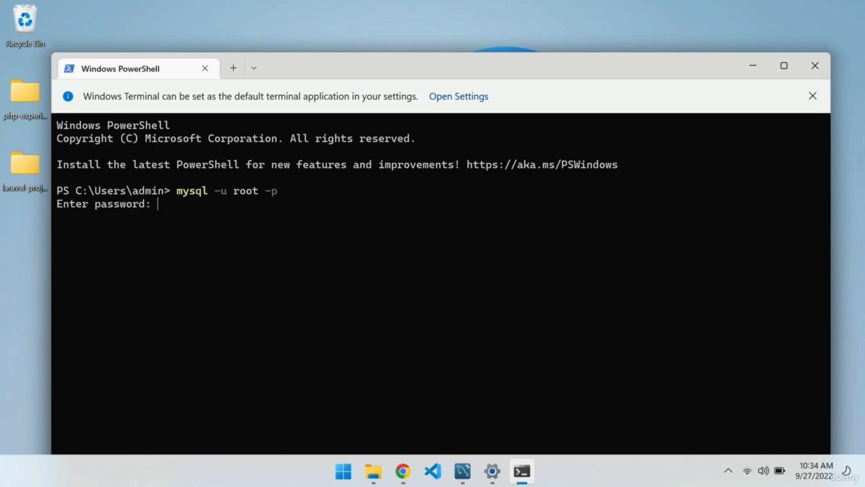
text(********)
key(Return)
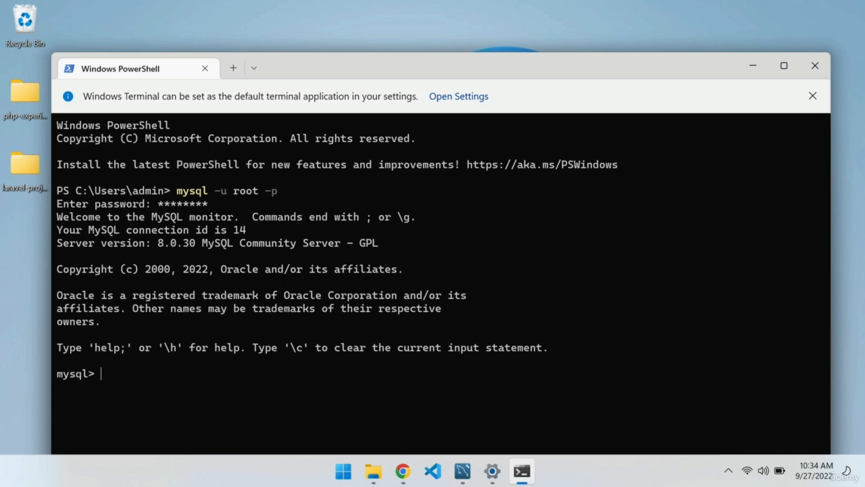
Maximize the terminal window and list all MySQL databases with show databases;
click(784, 66)
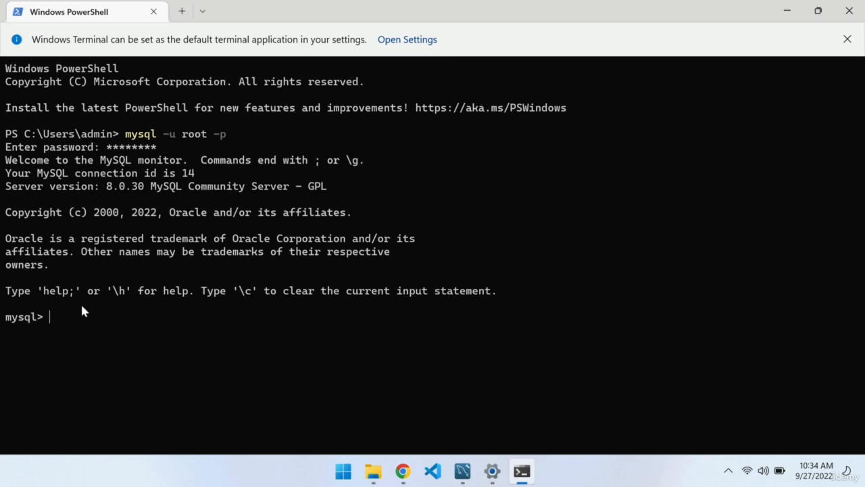
text(show databases;)
key(Return)
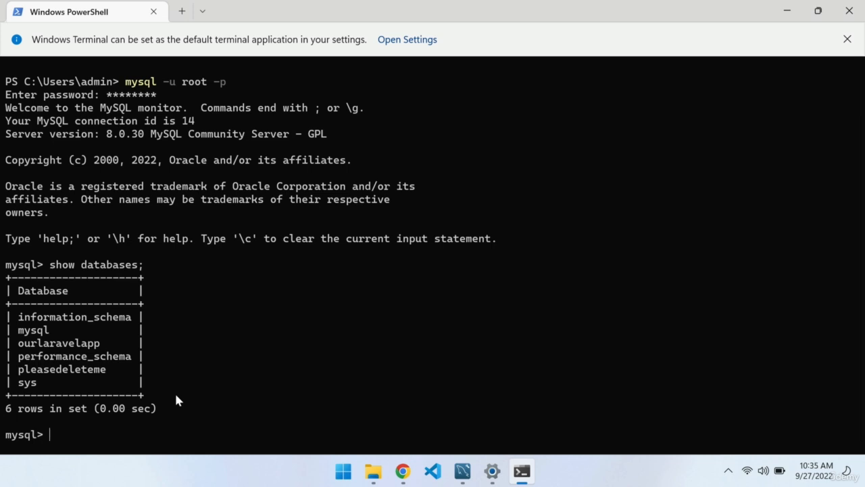
Create a new database with the statement CREATE DATABASE superquicktest;
text(CREATE DATABASE)
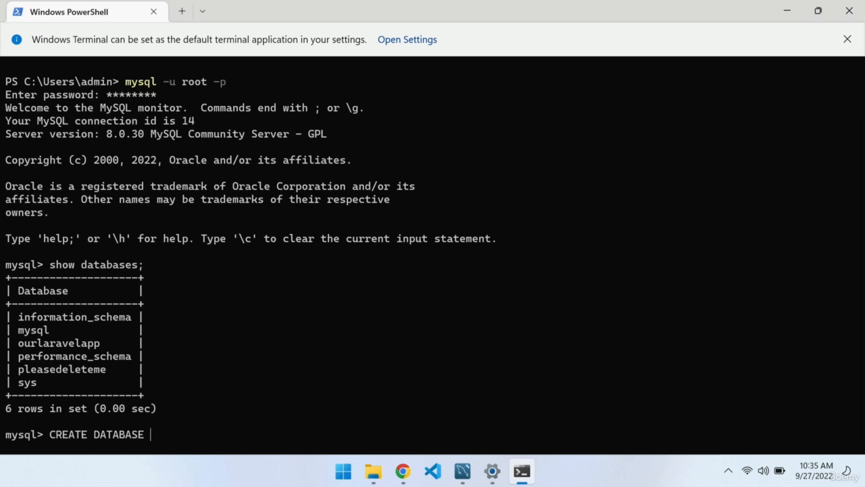
text( superquickte)
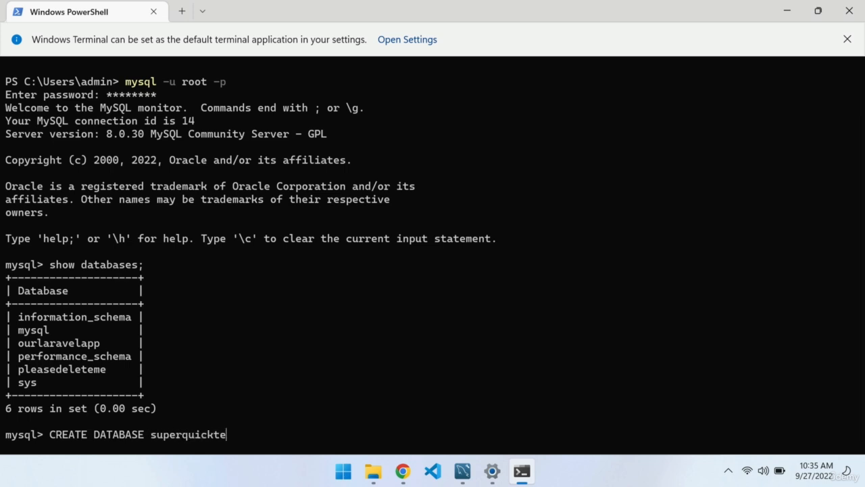
text(st;)
key(Return)
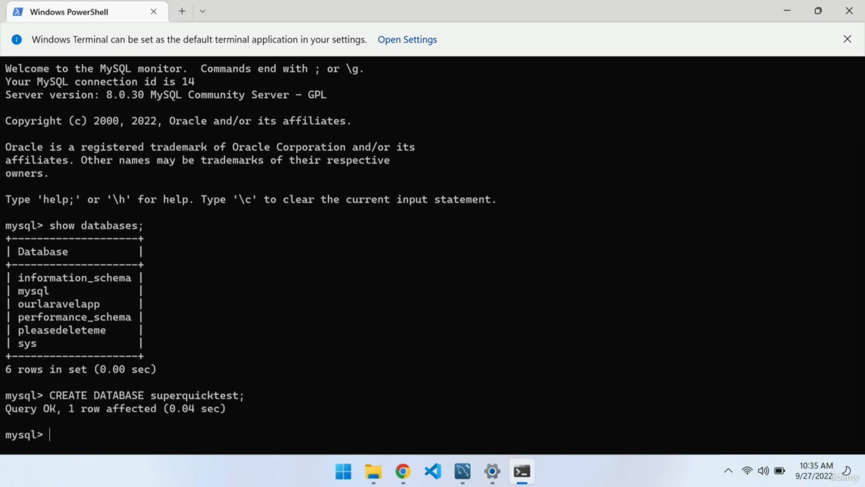
List the databases again with show databases;, and switch to MySQL Workbench to refresh its schema list
text(show databases;)
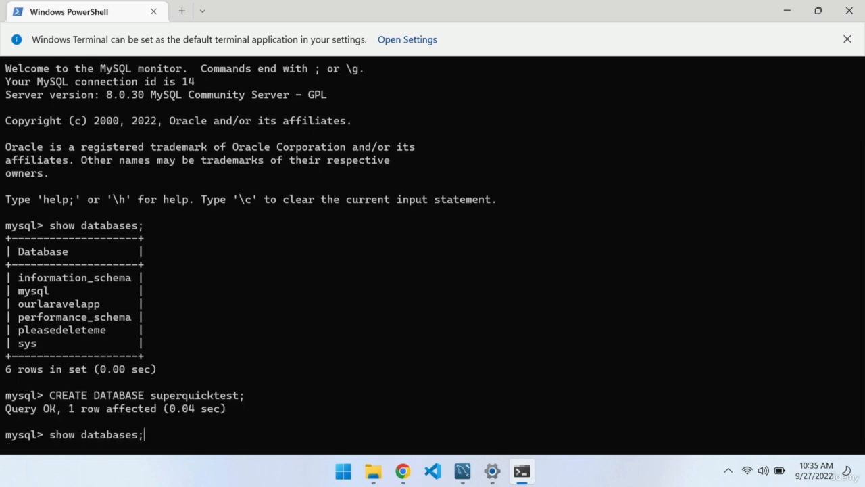
key(Return)
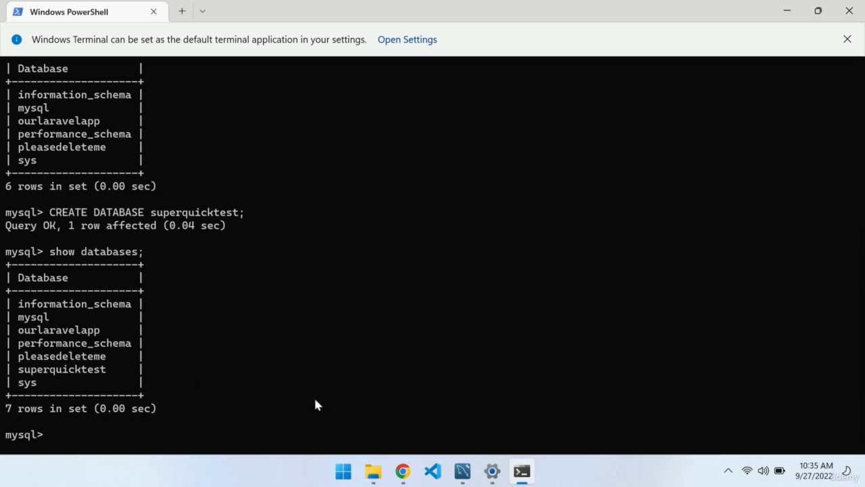
click(463, 472)
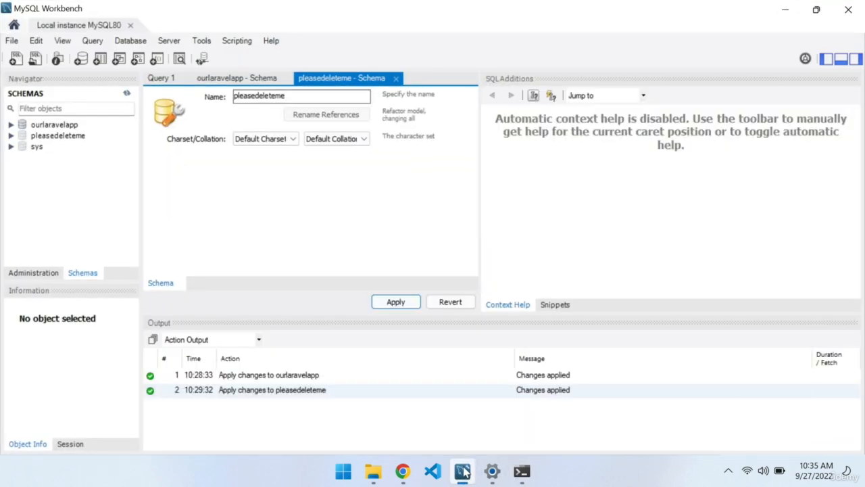
click(127, 93)
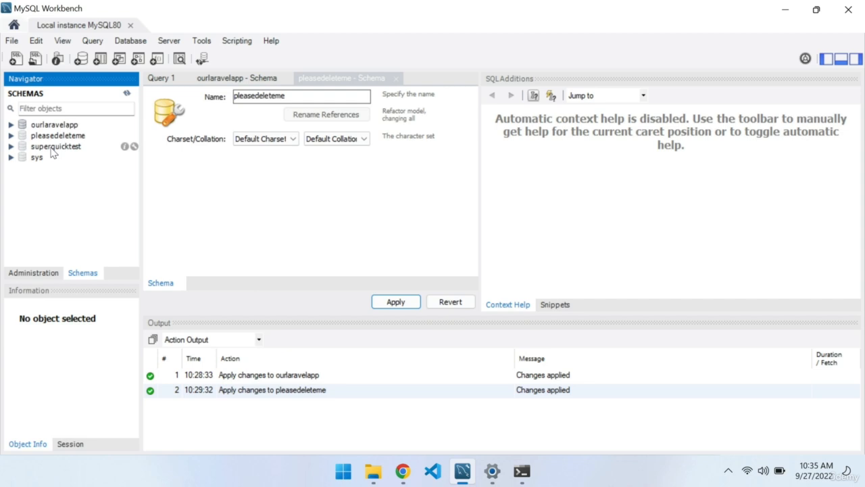
Switch back to the terminal and leave the MySQL session with exit
click(522, 471)
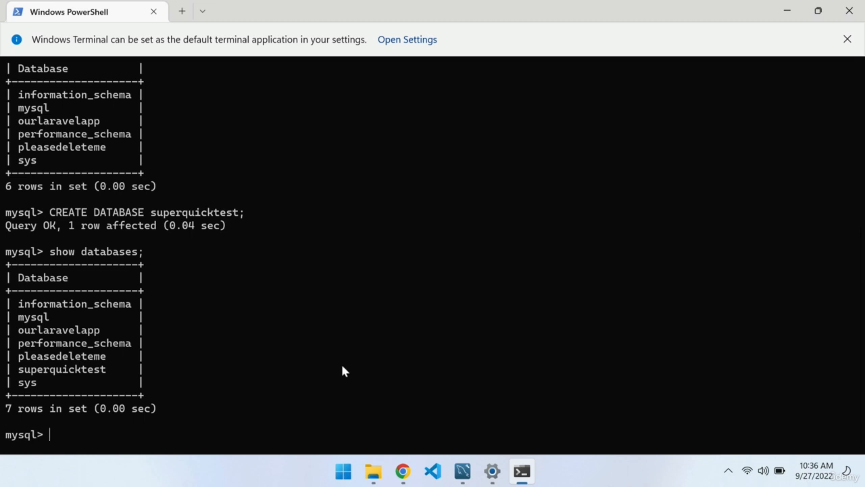
text(exit)
key(Return)
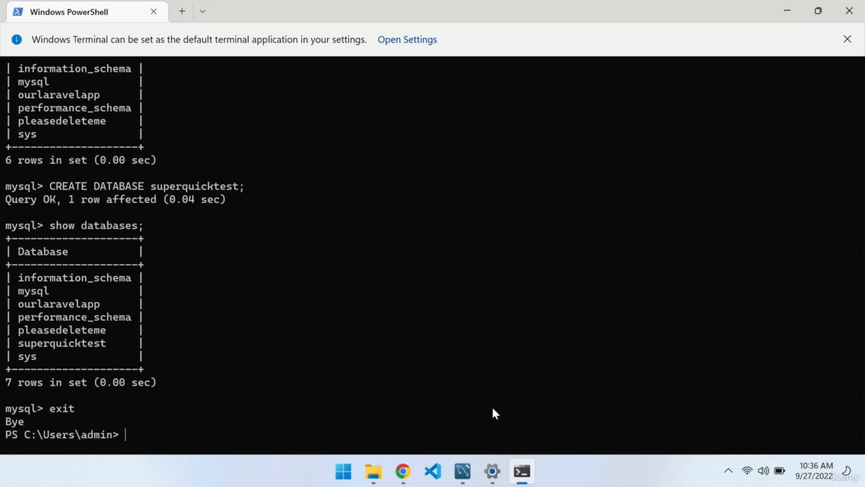
Switch to MySQL Workbench and select the ourlaravelapp schema in the schema list
click(464, 471)
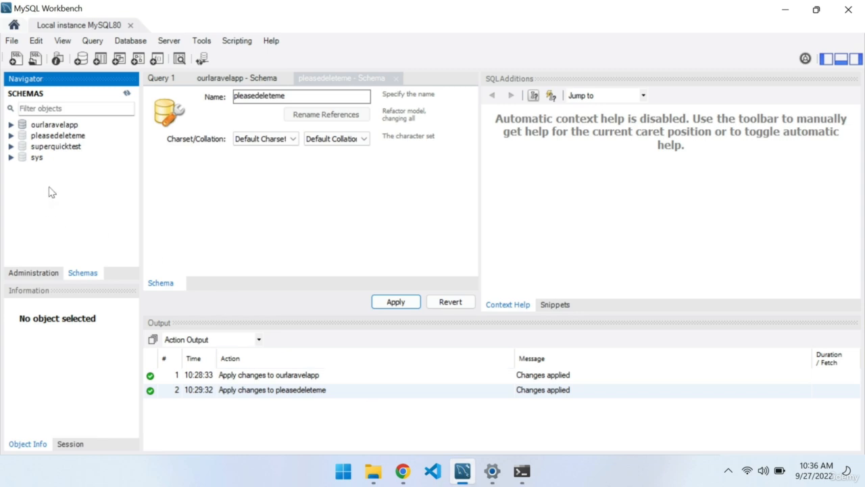
click(57, 125)
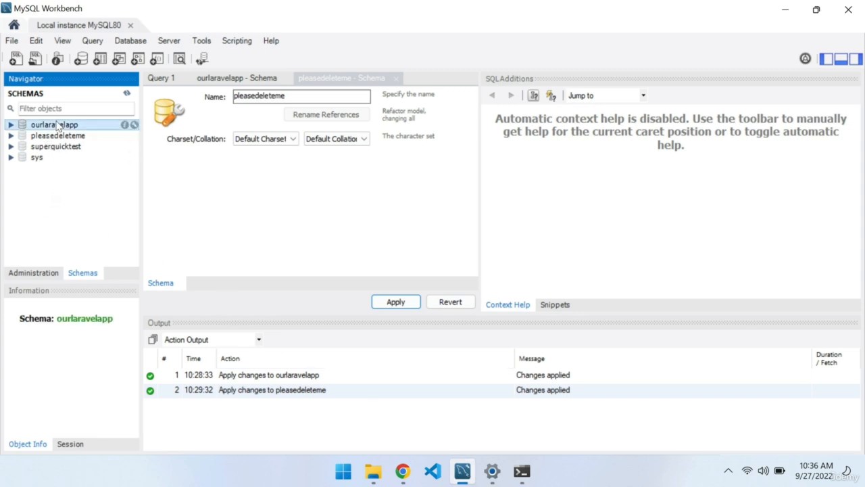